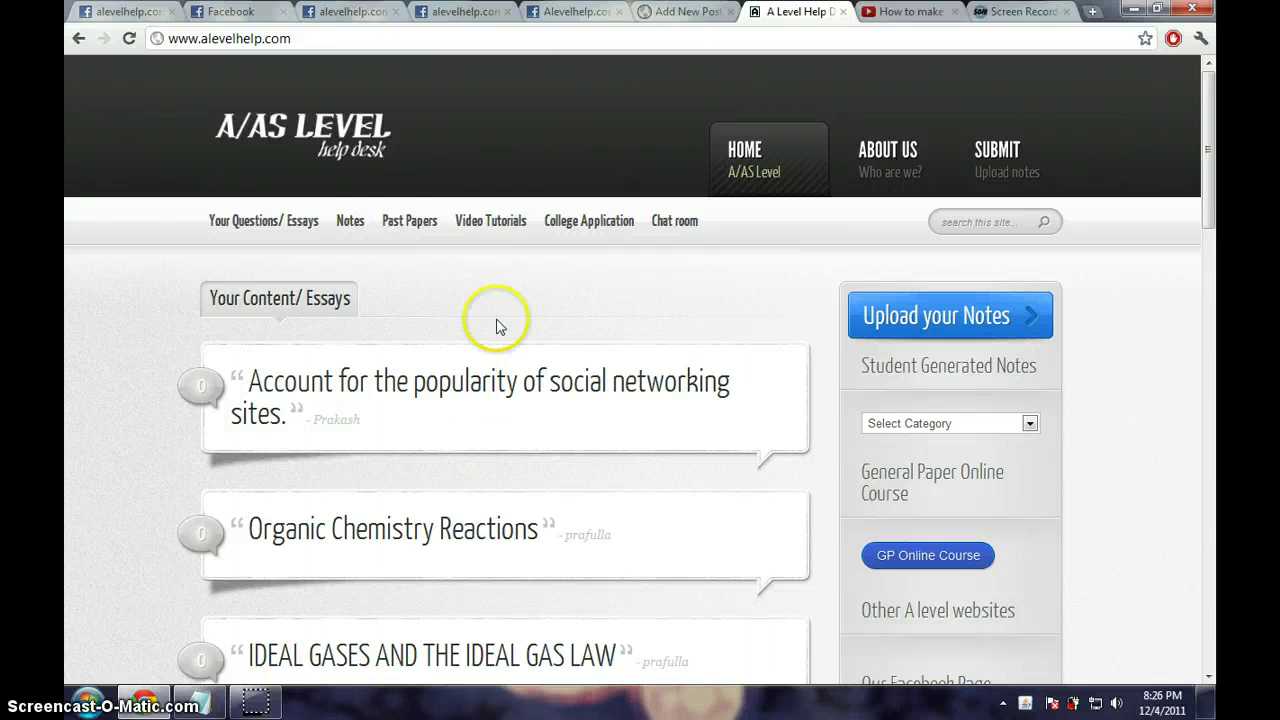
Step: Browse the alevelhelp.com Notes page, then return to the Add New Post editor tab
left_click(352, 222)
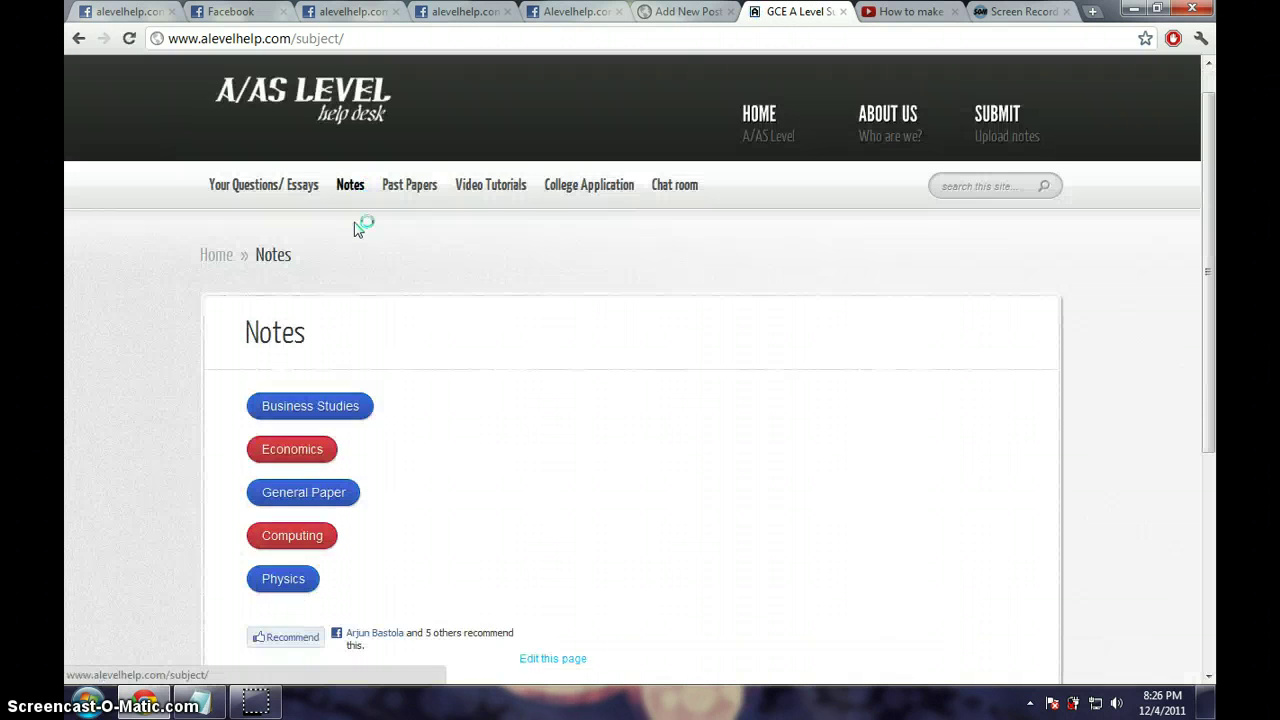
scroll(320, 330, "down", 3)
left_click(302, 400)
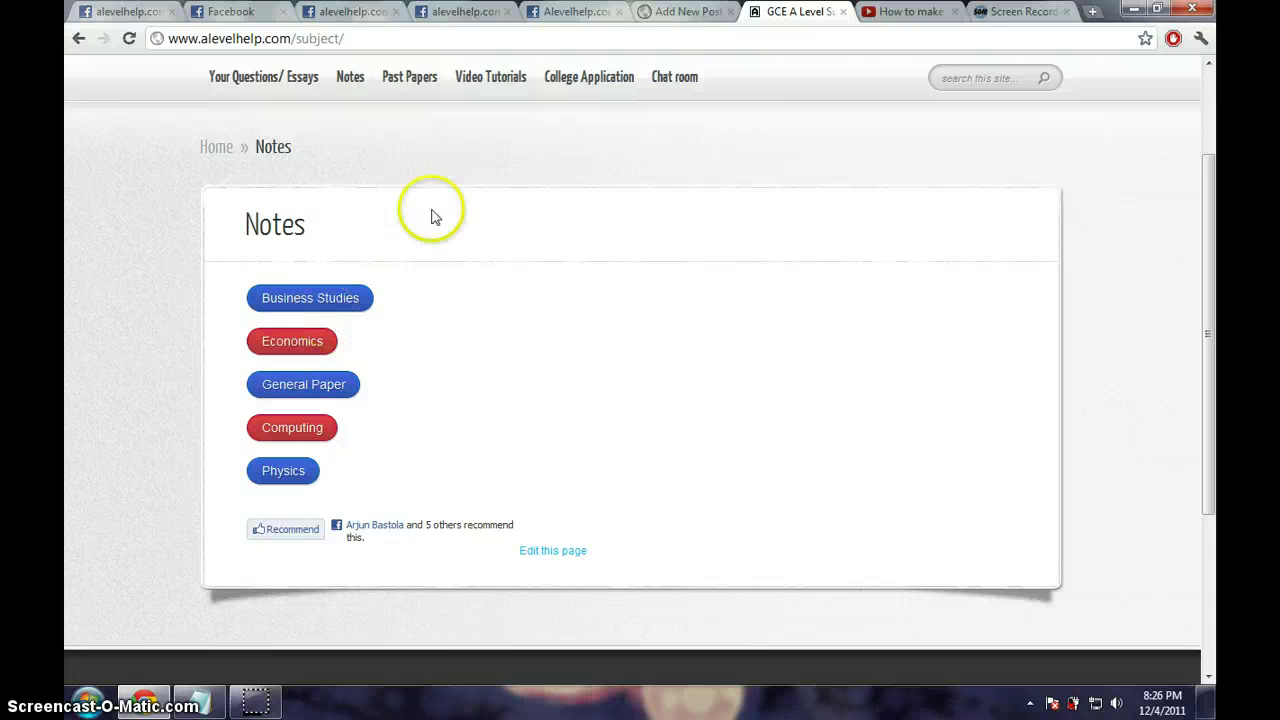
left_click(668, 12)
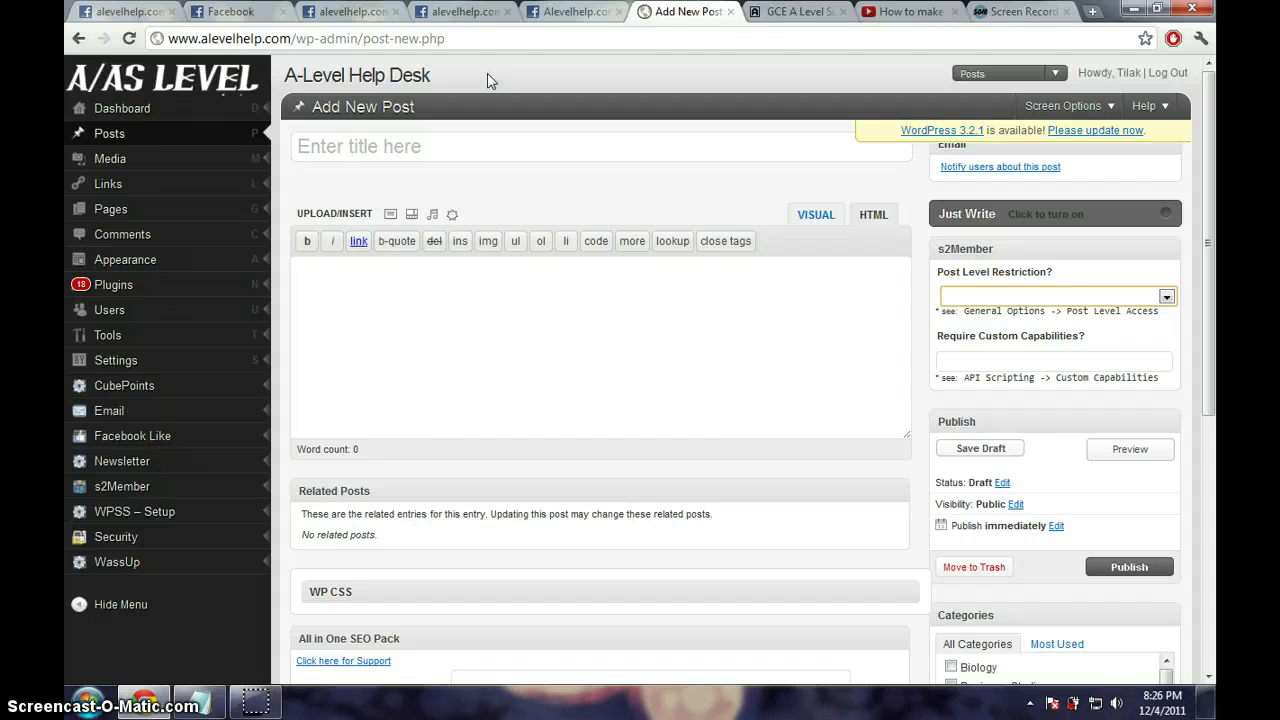
Step: Search the admin Pages list for 'video tutorial'
left_click(268, 132)
mouse_move(111, 209)
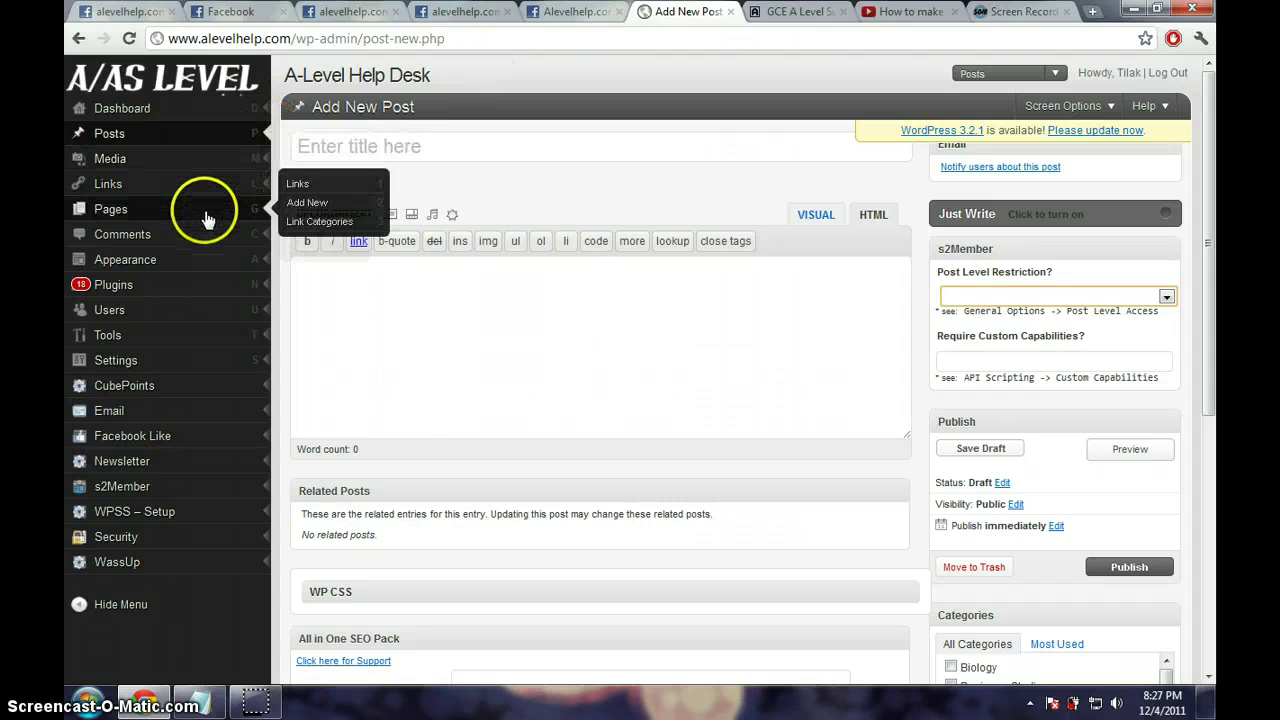
left_click(318, 209)
left_click(255, 213)
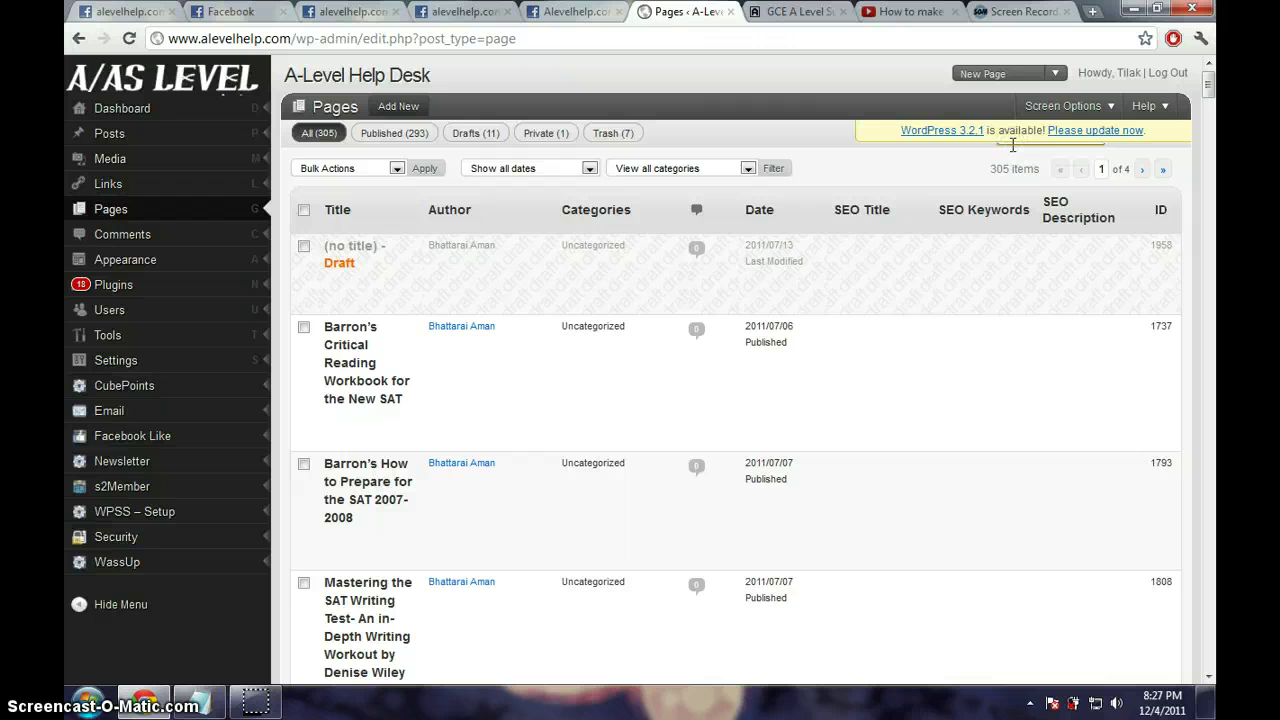
key("Return")
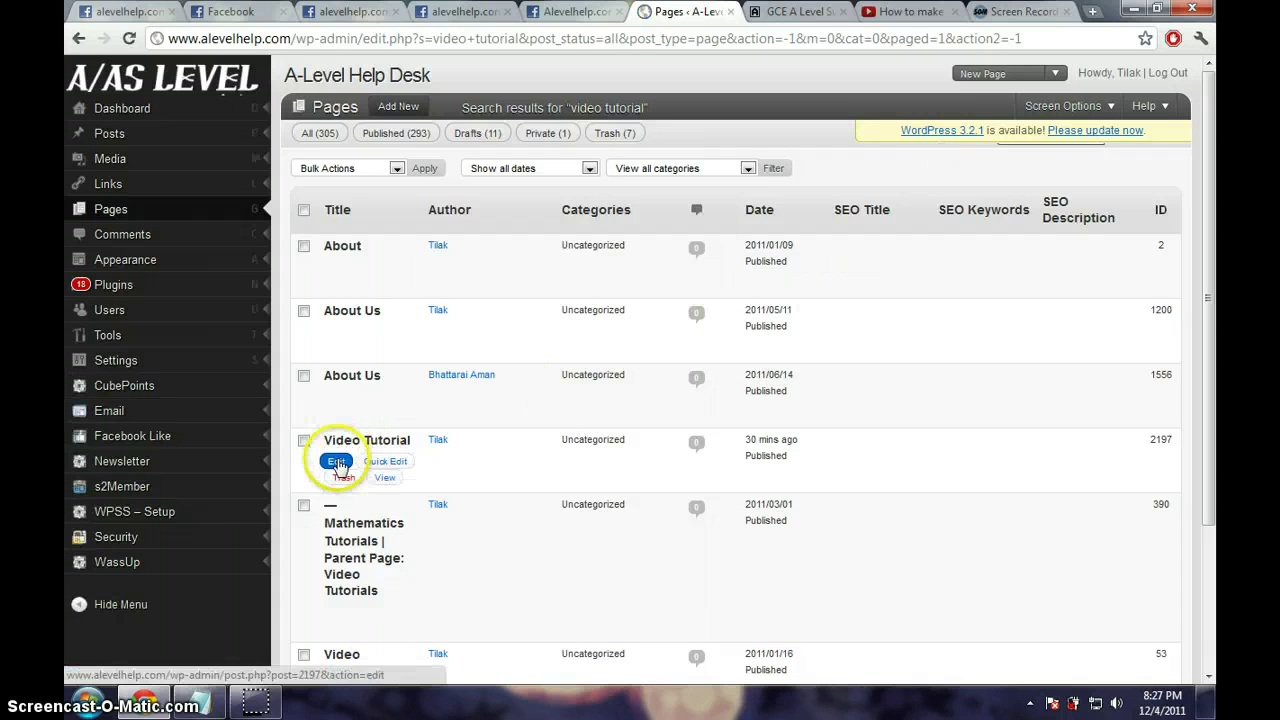
Step: Clear all old text from the Video Tutorial page and switch its editor to Visual mode
left_click(339, 464)
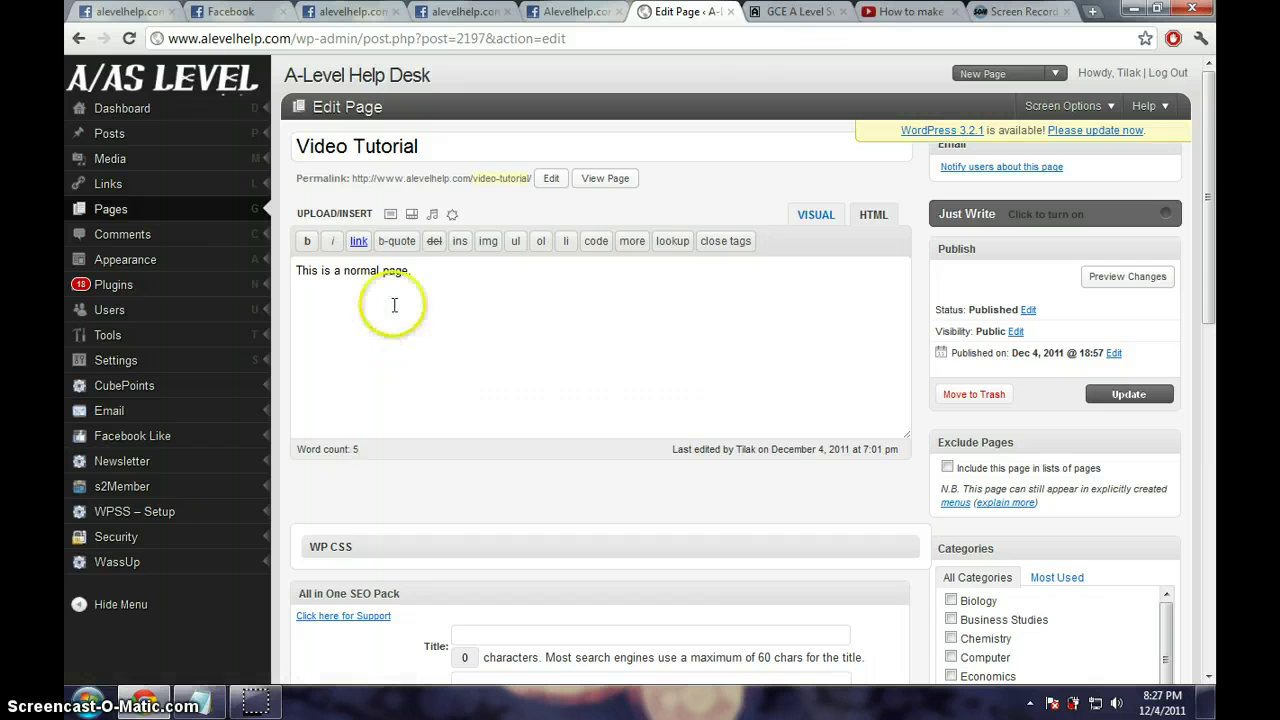
left_click(392, 305)
key("ctrl+a")
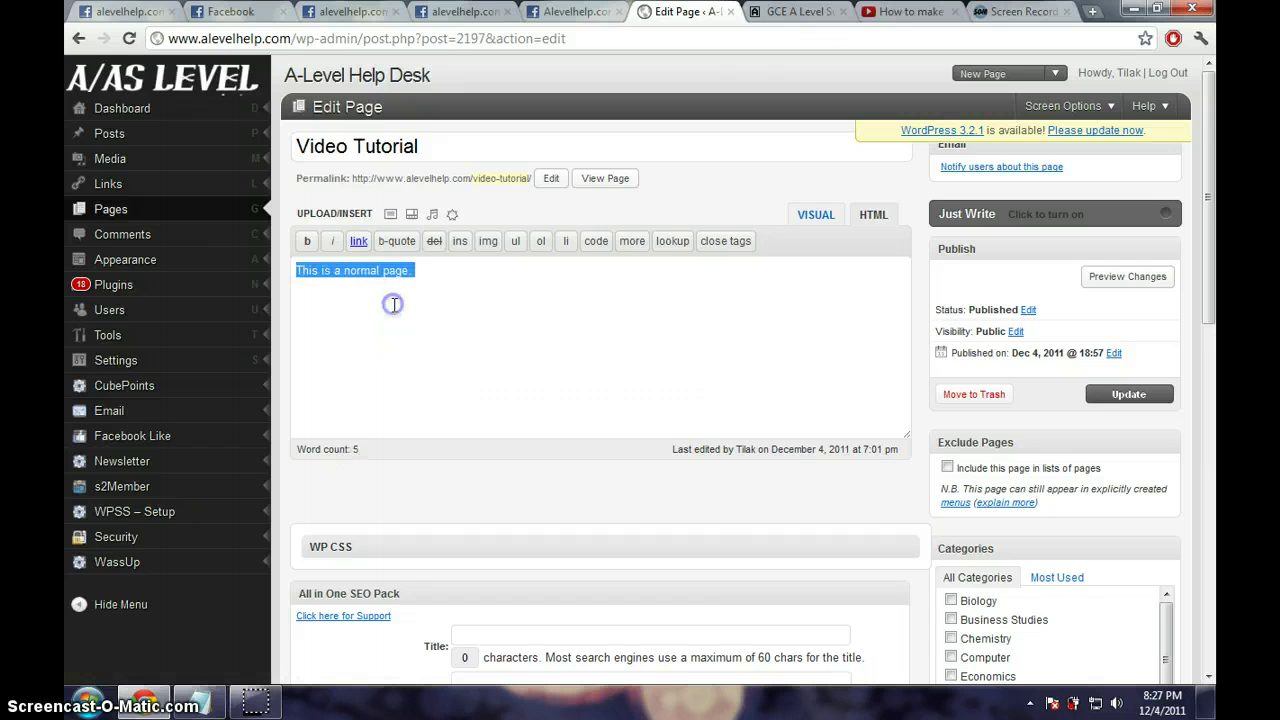
key("BackSpace")
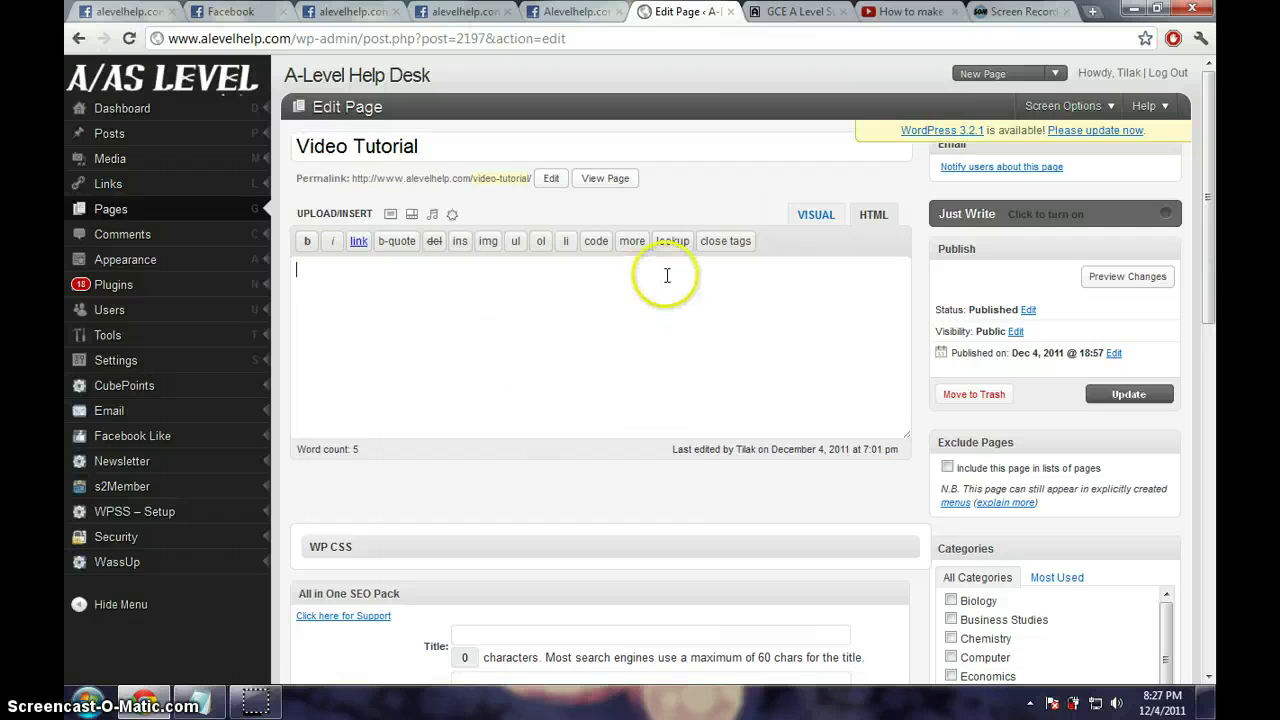
left_click(831, 216)
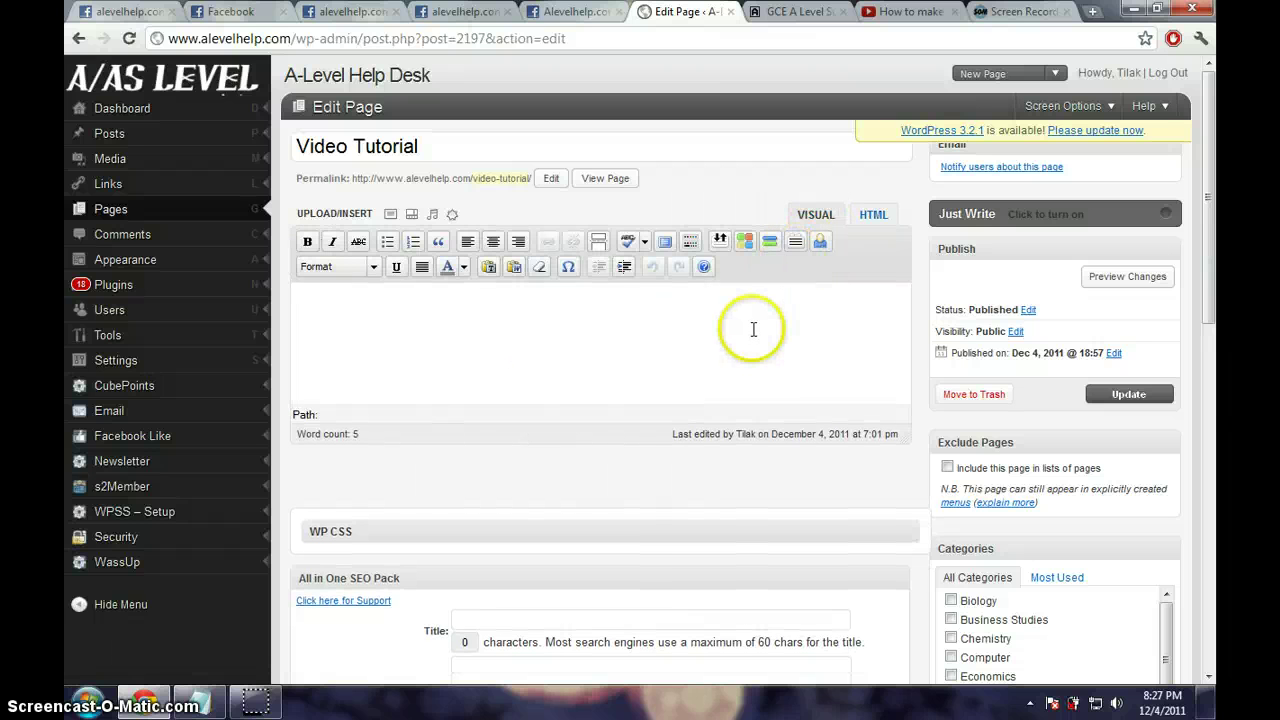
left_click(738, 315)
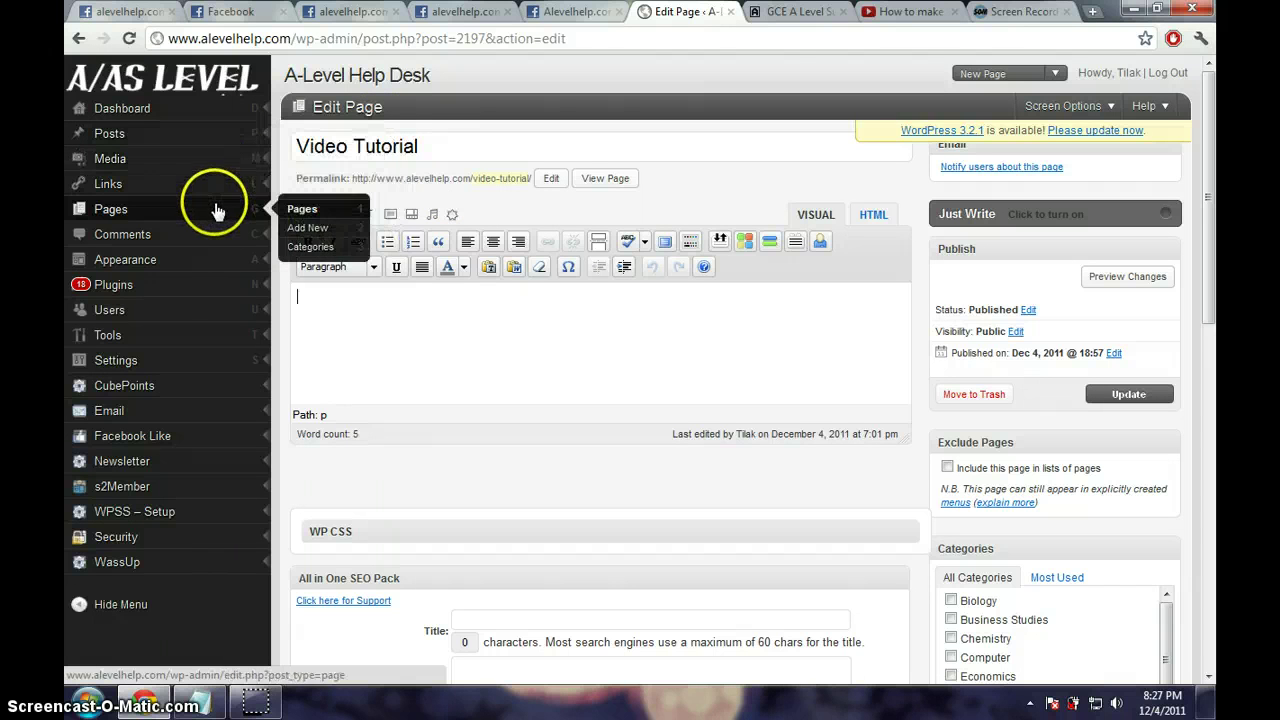
left_click(340, 337)
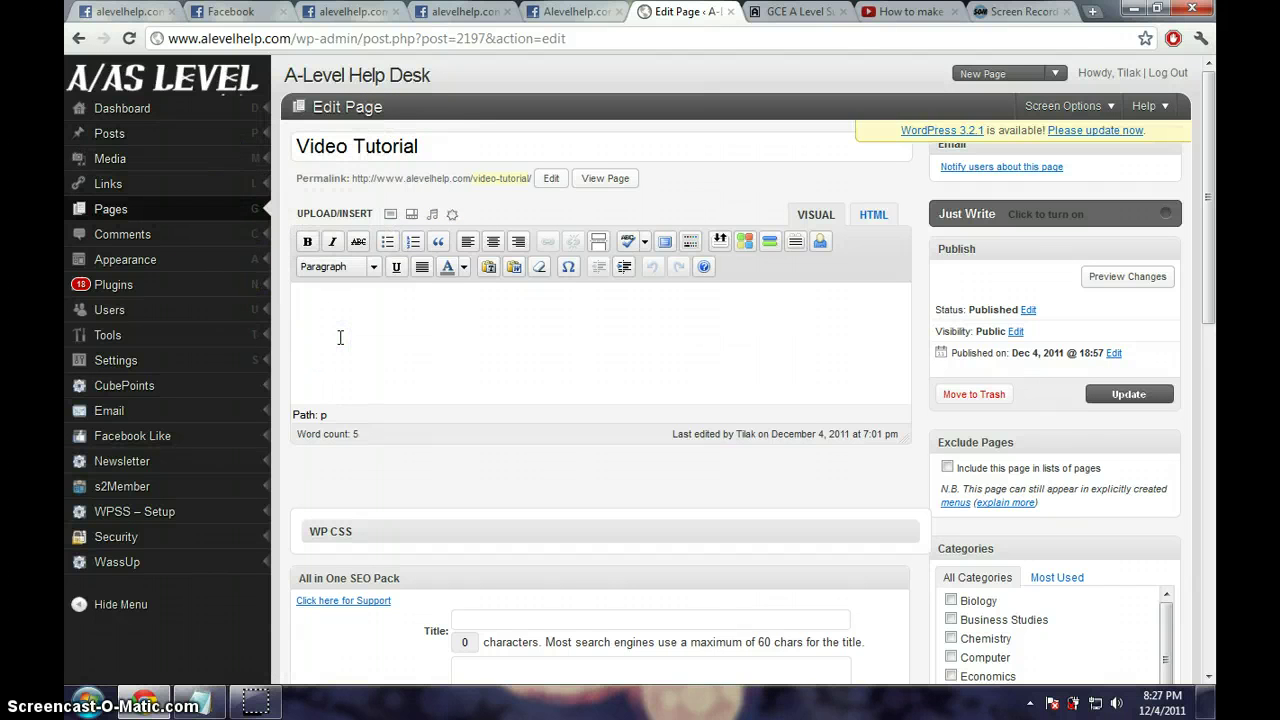
Step: Set up an ET button shortcode with small type and blue colour
left_click(769, 243)
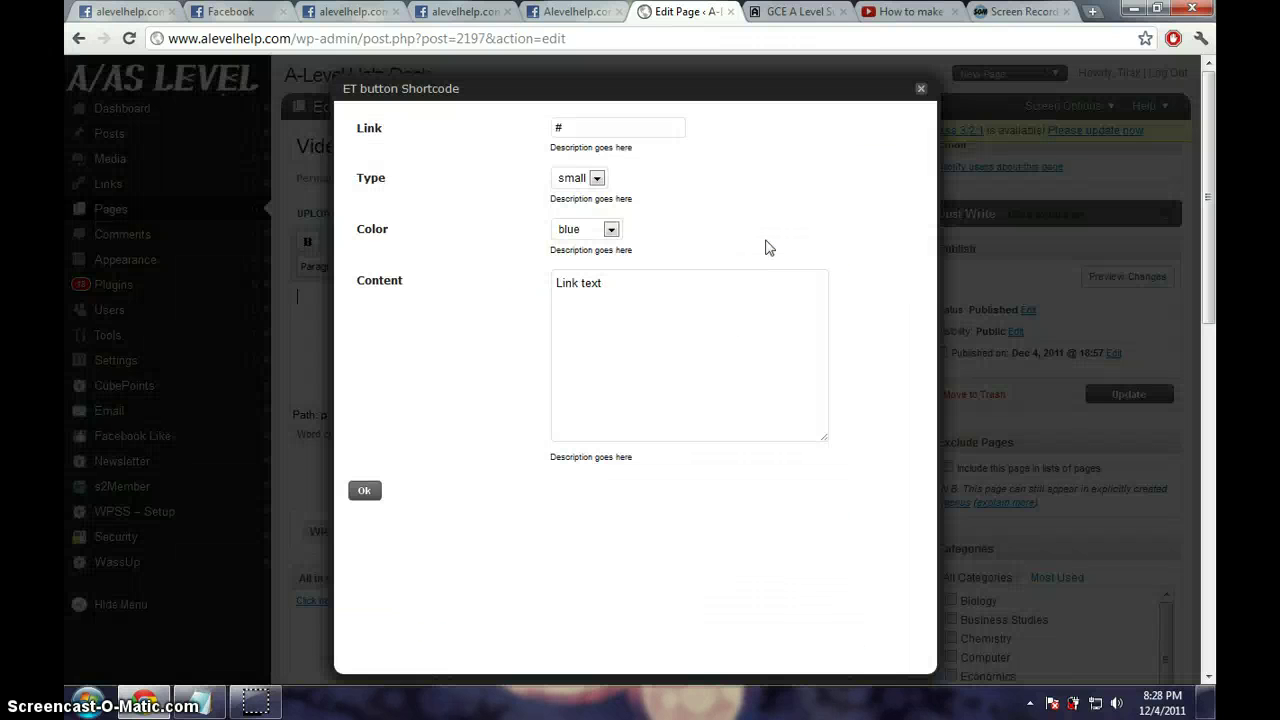
left_click(596, 180)
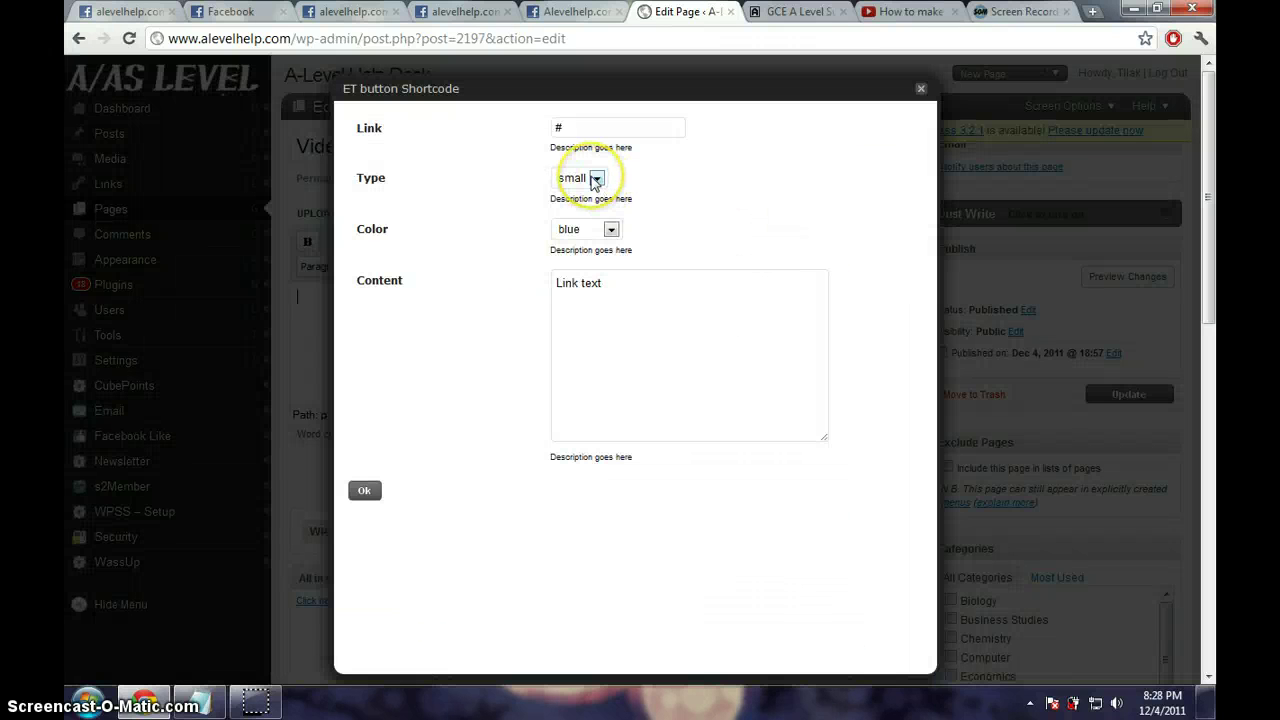
left_click(596, 180)
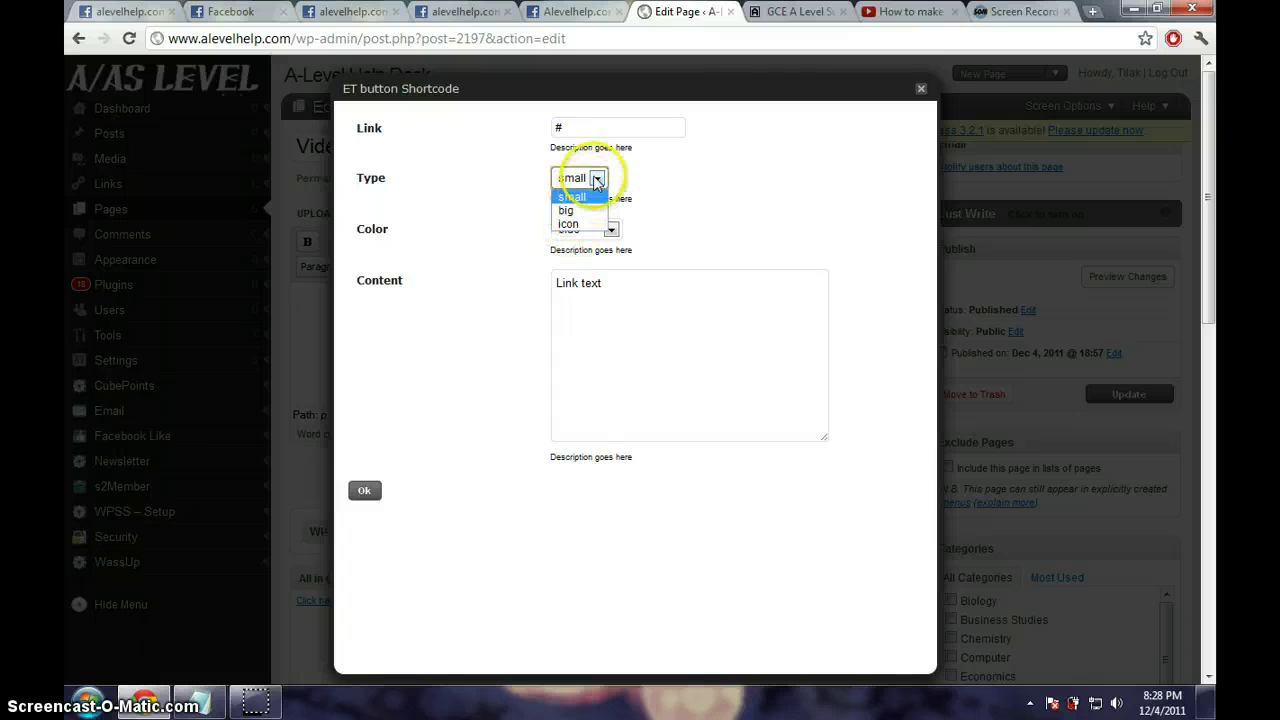
left_click(590, 180)
left_click(585, 231)
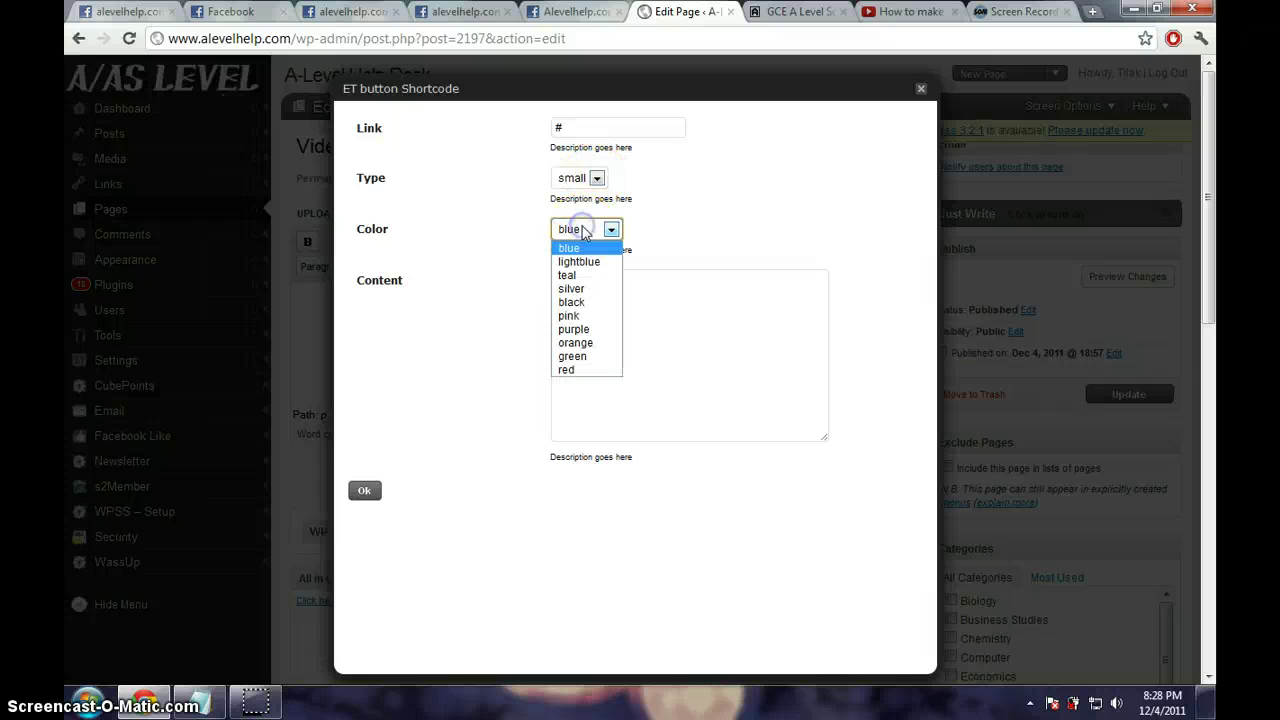
left_click_drag(585, 231, 586, 263)
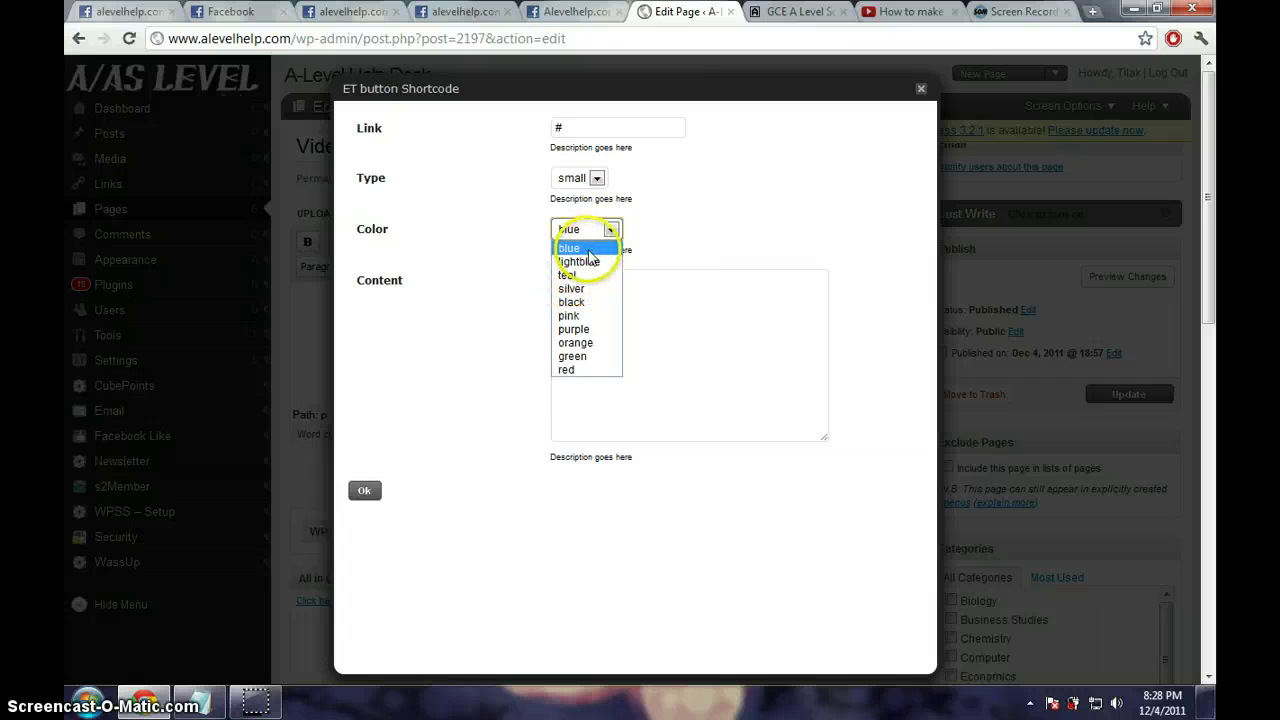
left_click(605, 229)
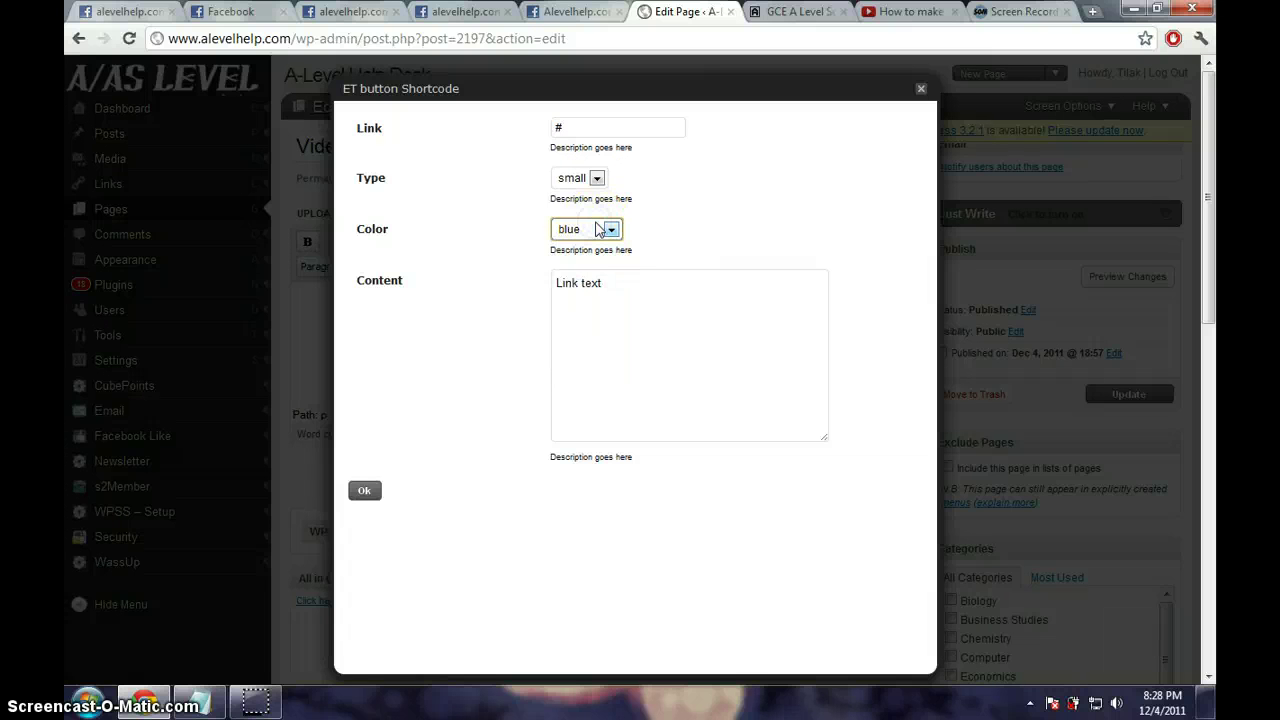
Step: Label the button 'How to make posts in wordpress?', insert it, and update the page
triple_click(613, 285)
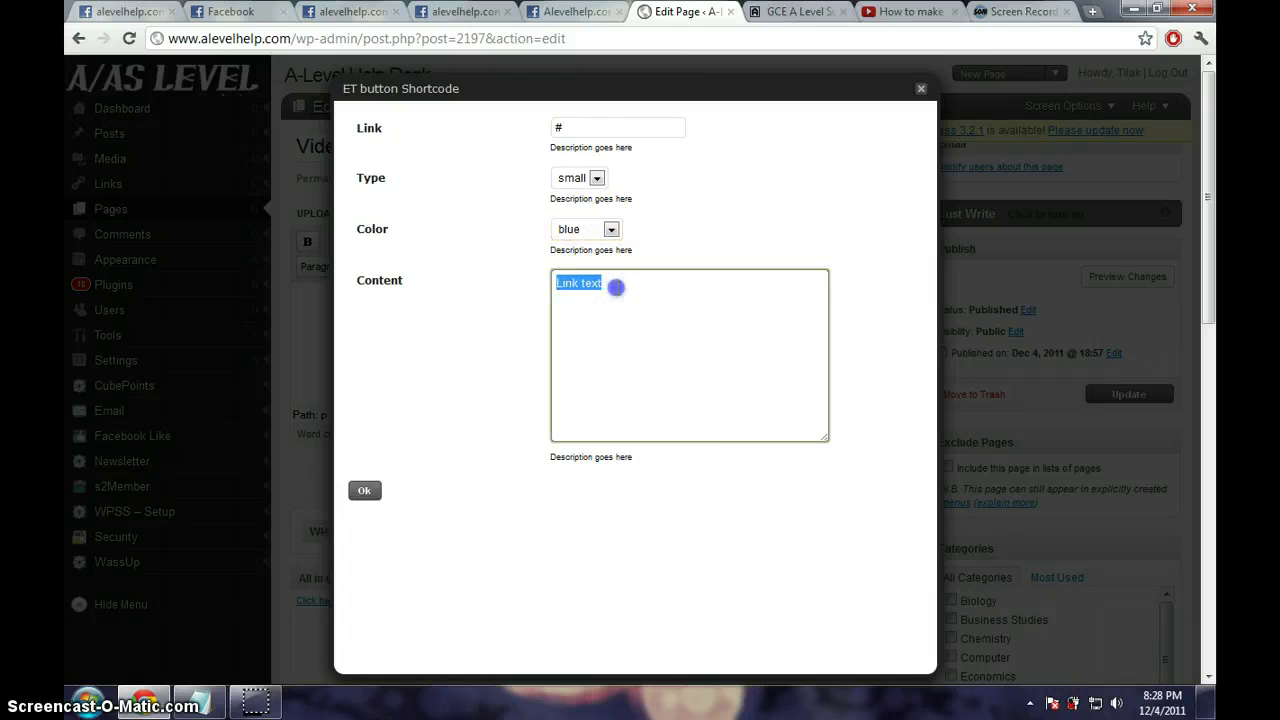
key("BackSpace")
type("How to si")
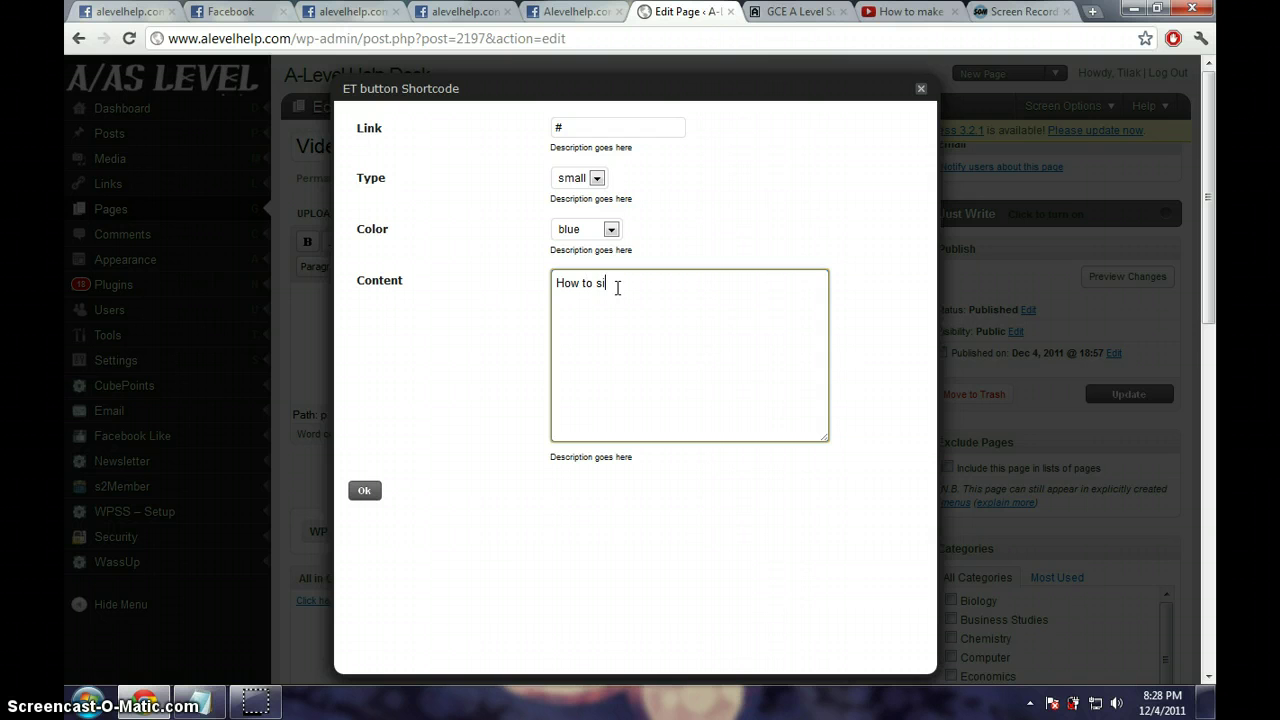
type("gni")
type("in t")
key("BackSpace")
key("BackSpace")
key("BackSpace")
key("BackSpace")
key("BackSpace")
key("BackSpace")
type("make posts in word")
type("press")
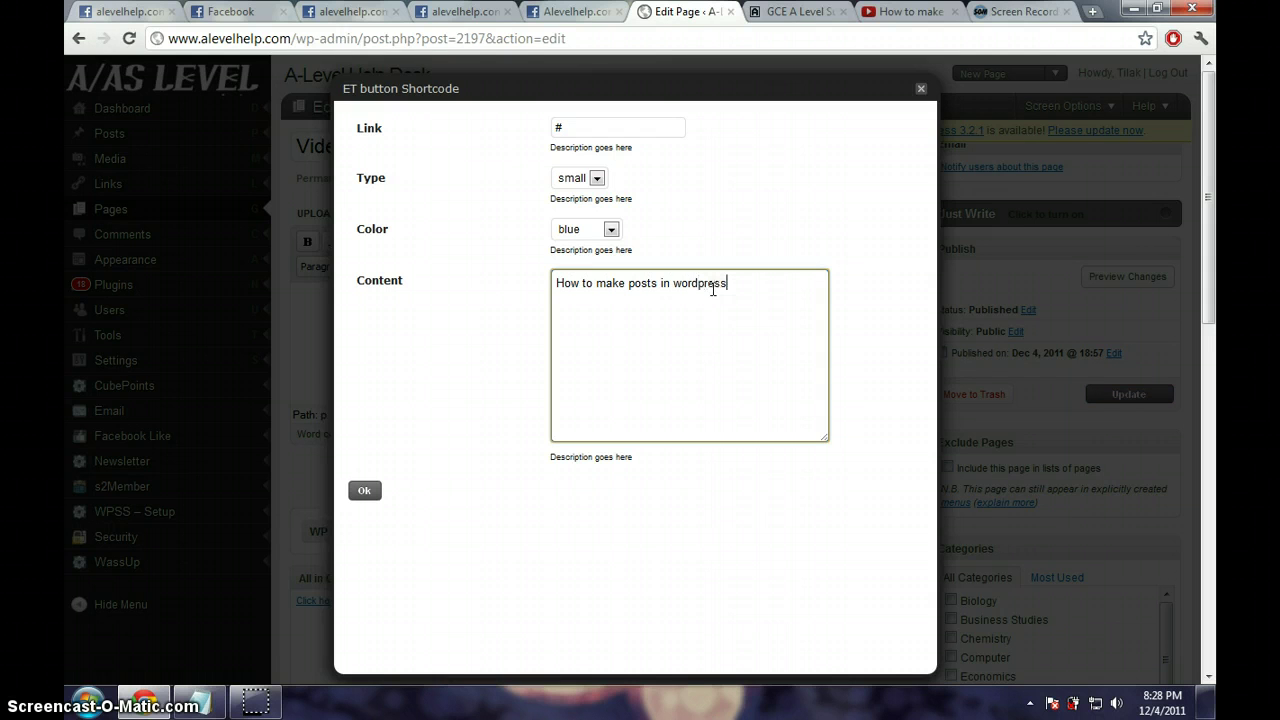
type("?")
left_click(367, 493)
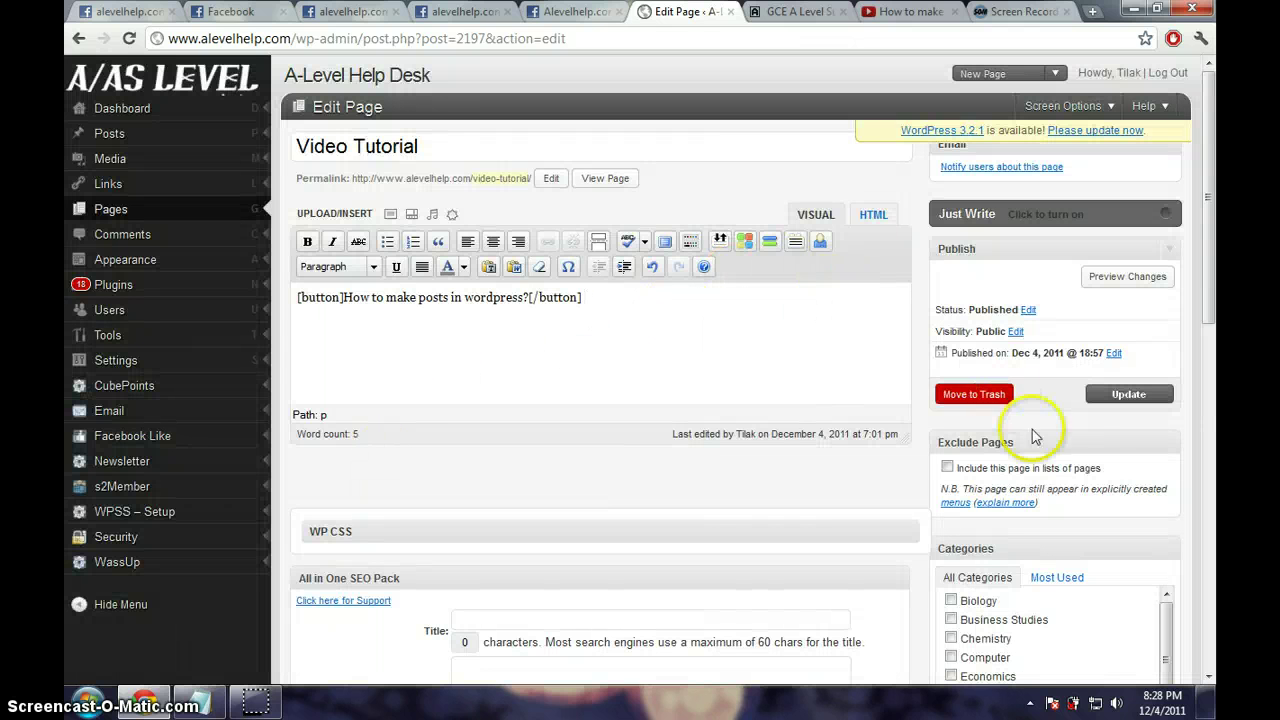
left_click(1118, 403)
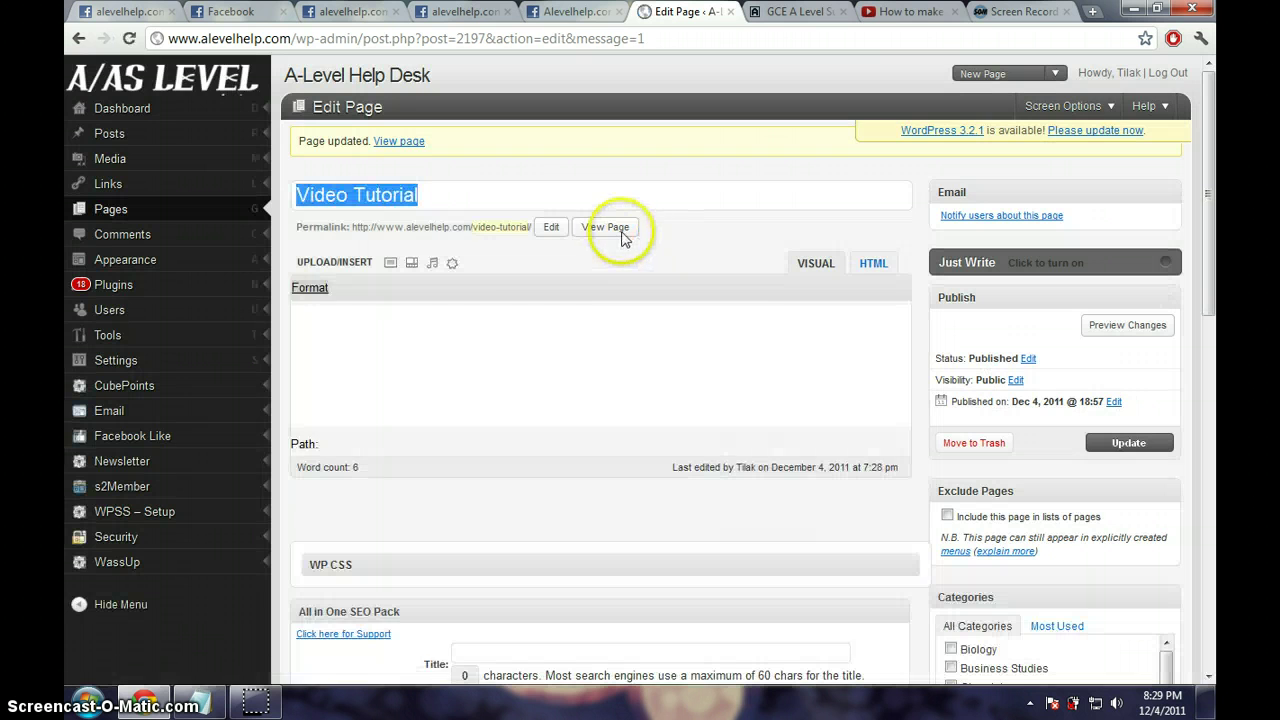
Step: View the live Video Tutorial page with its blue button in a new tab
left_click(620, 236)
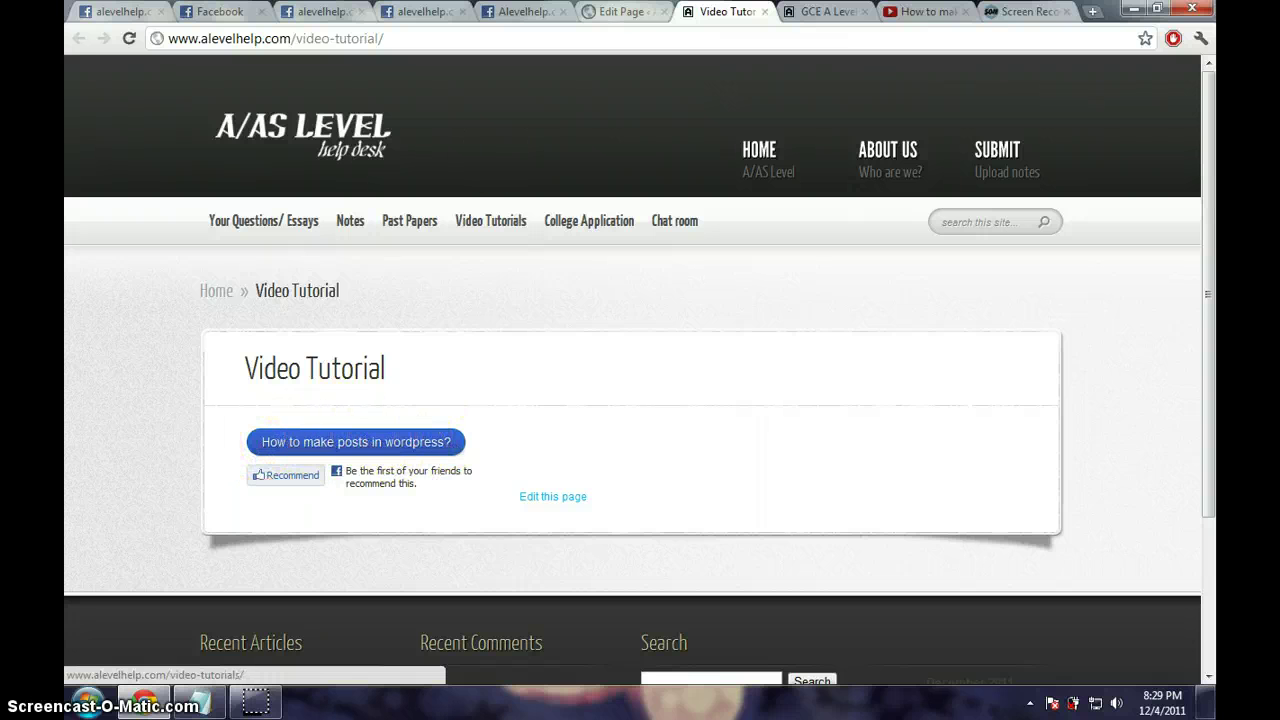
Step: Delete the old button shortcode and re-enter the label 'How to make posts in wordpress?' in a new one
left_click(620, 11)
triple_click(607, 345)
key("BackSpace")
left_click(769, 291)
left_click(699, 295)
triple_click(646, 280)
left_click(646, 280)
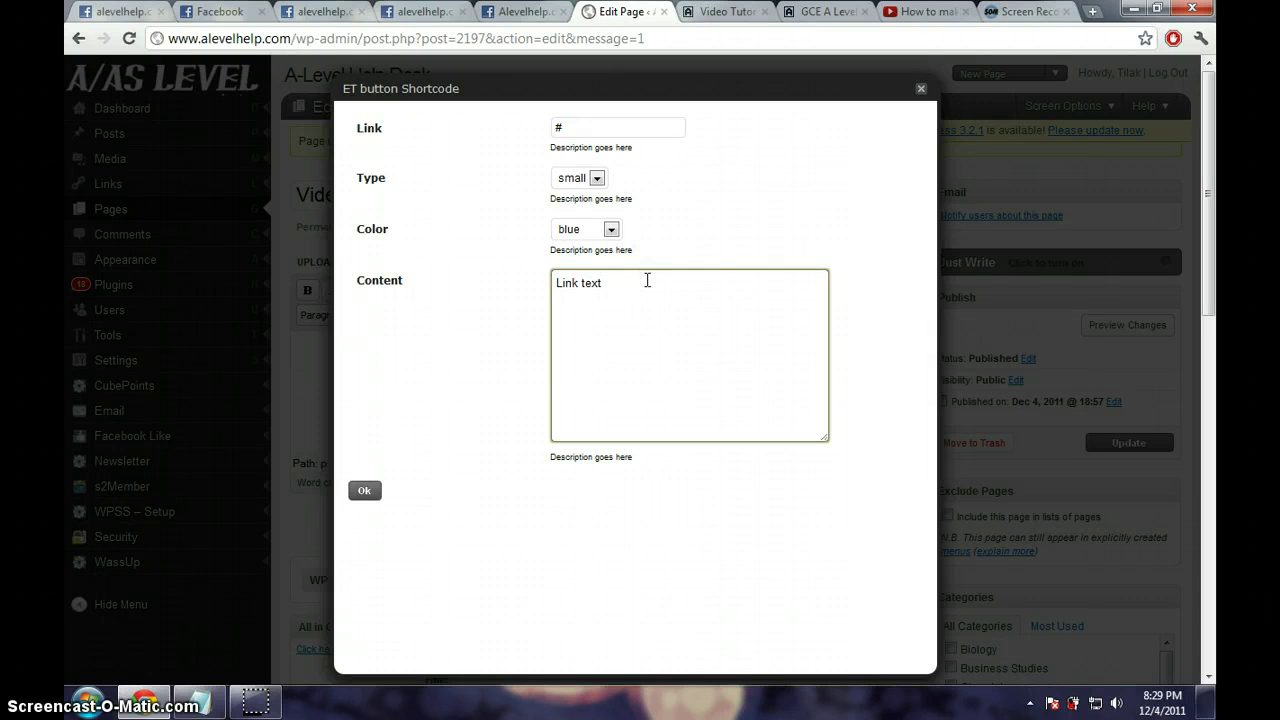
triple_click(647, 280)
type("How to make pos")
type("ts in wordpres")
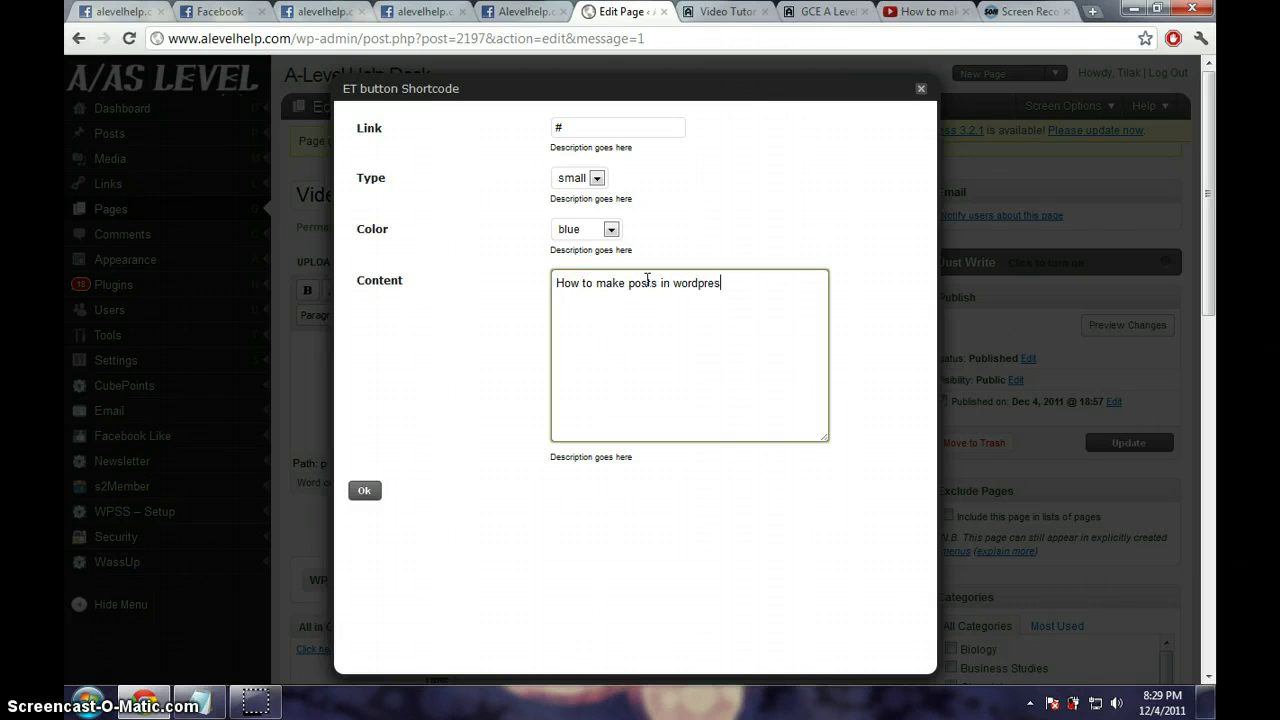
type("?")
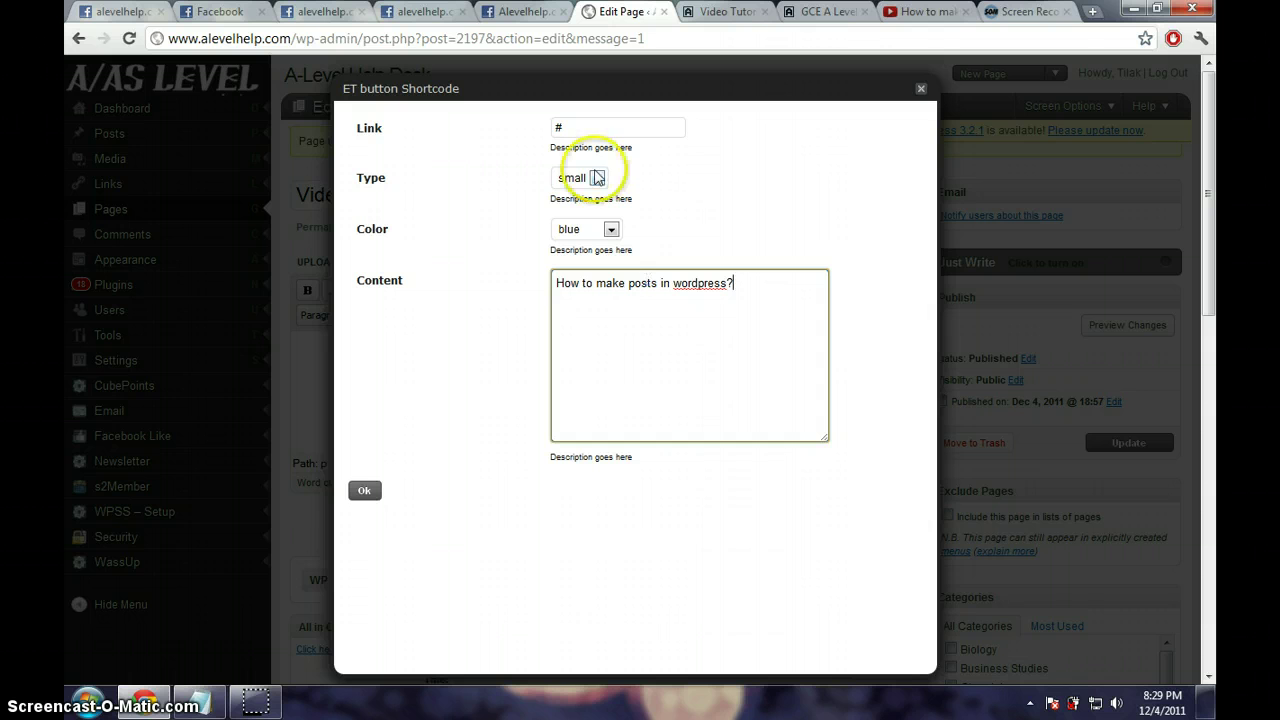
Step: Make the button big and red, insert it, and update the page
left_click(585, 178)
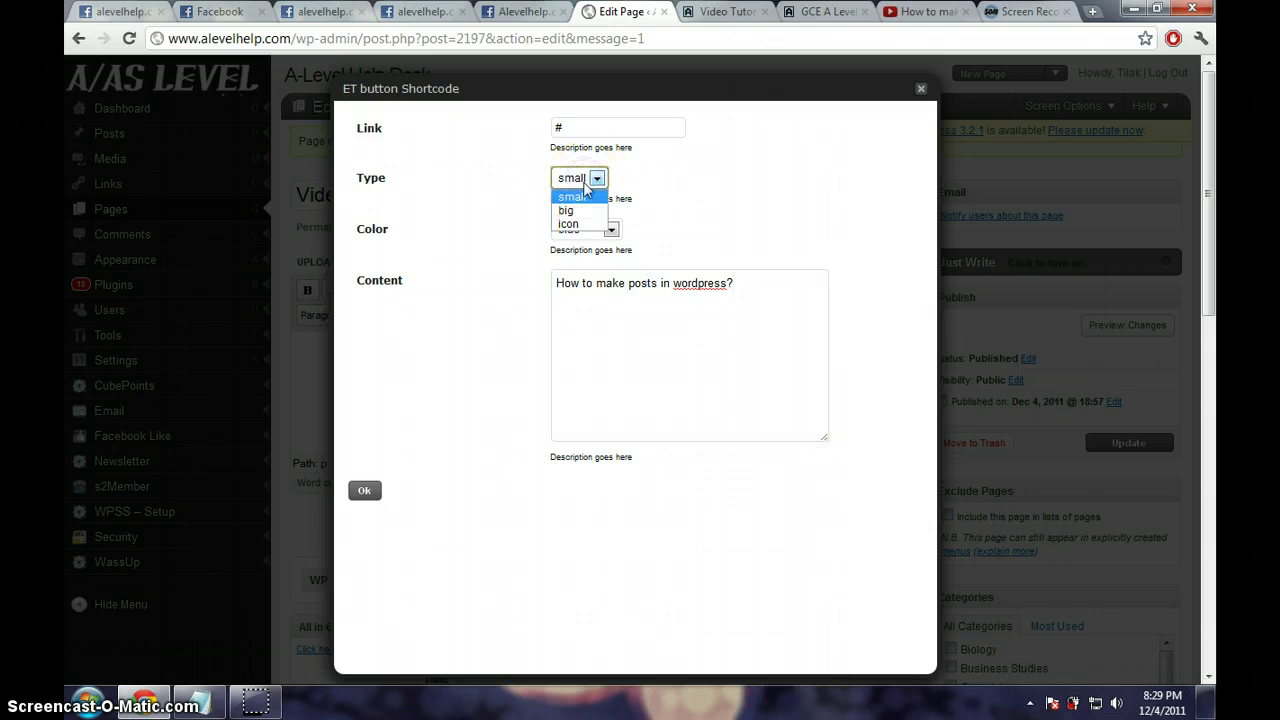
left_click(583, 210)
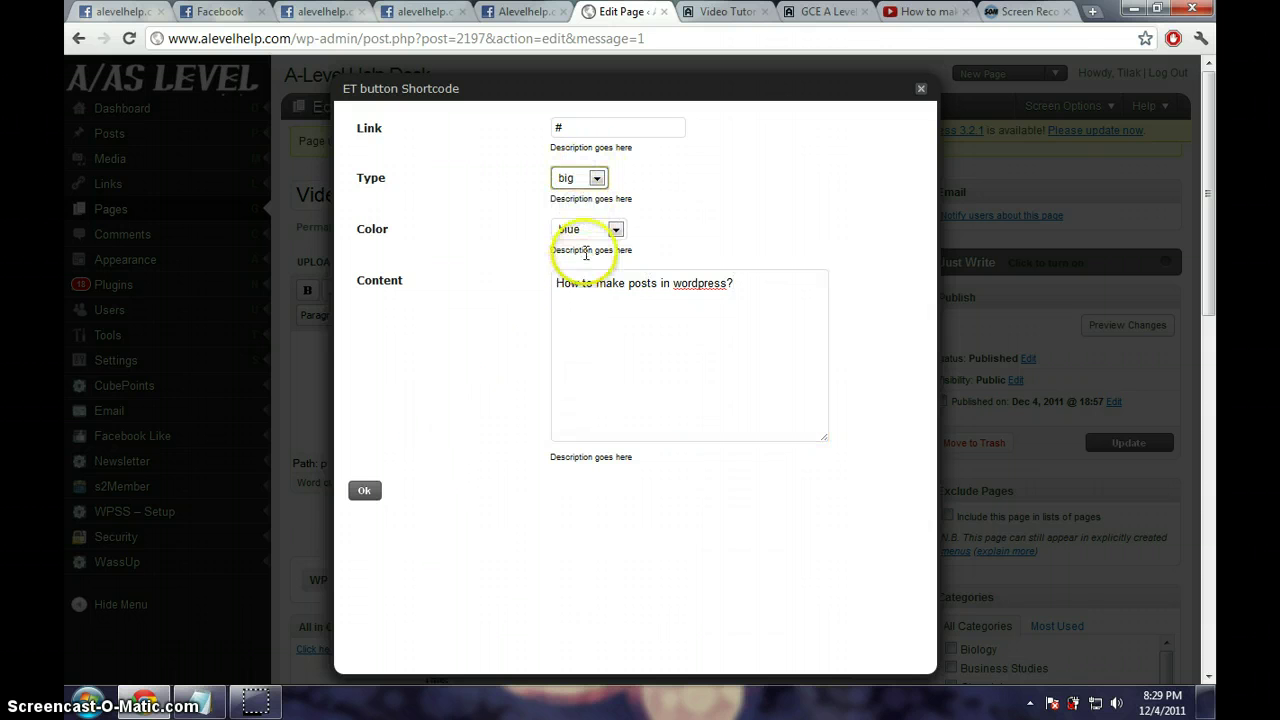
left_click(603, 229)
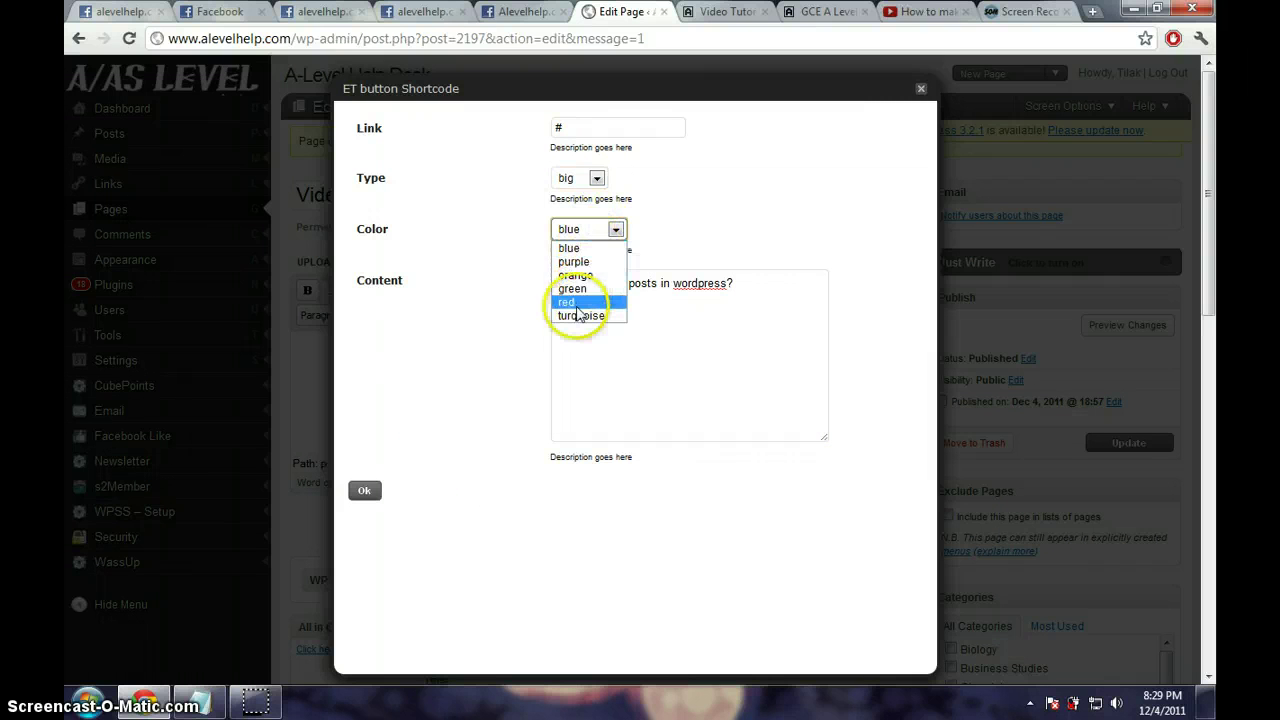
left_click(570, 302)
left_click(365, 492)
left_click(1104, 441)
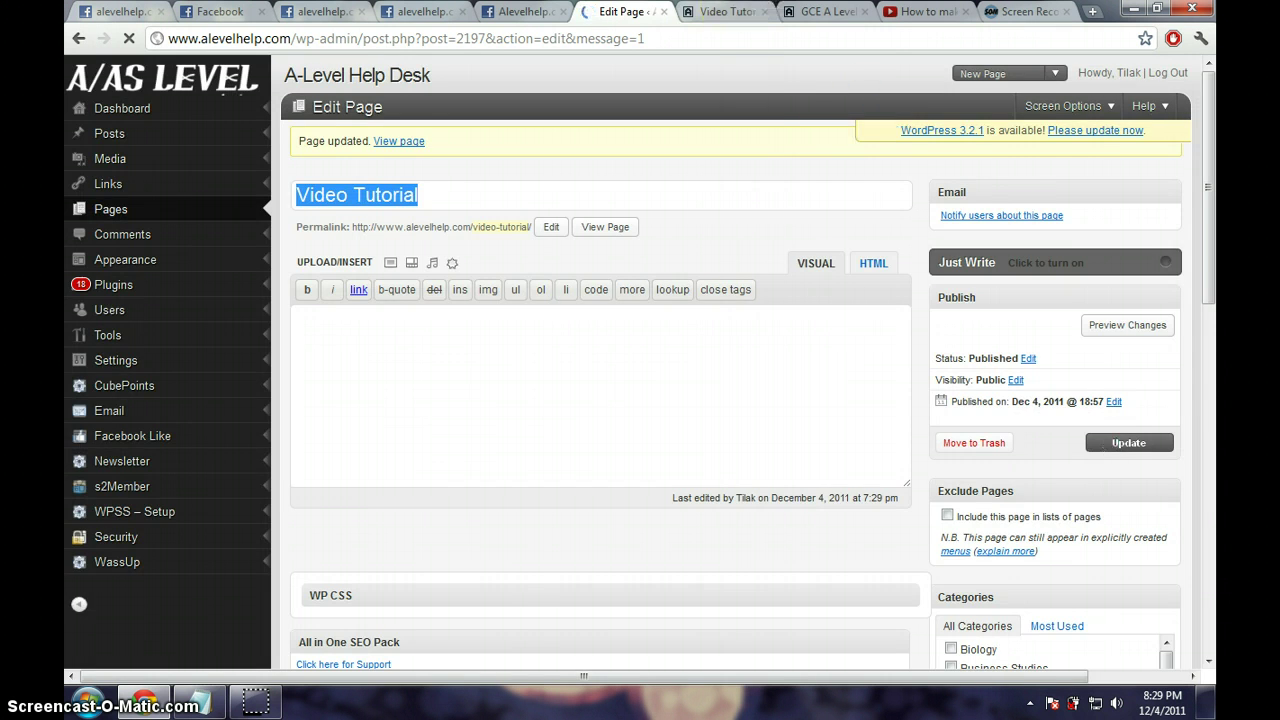
left_click(718, 11)
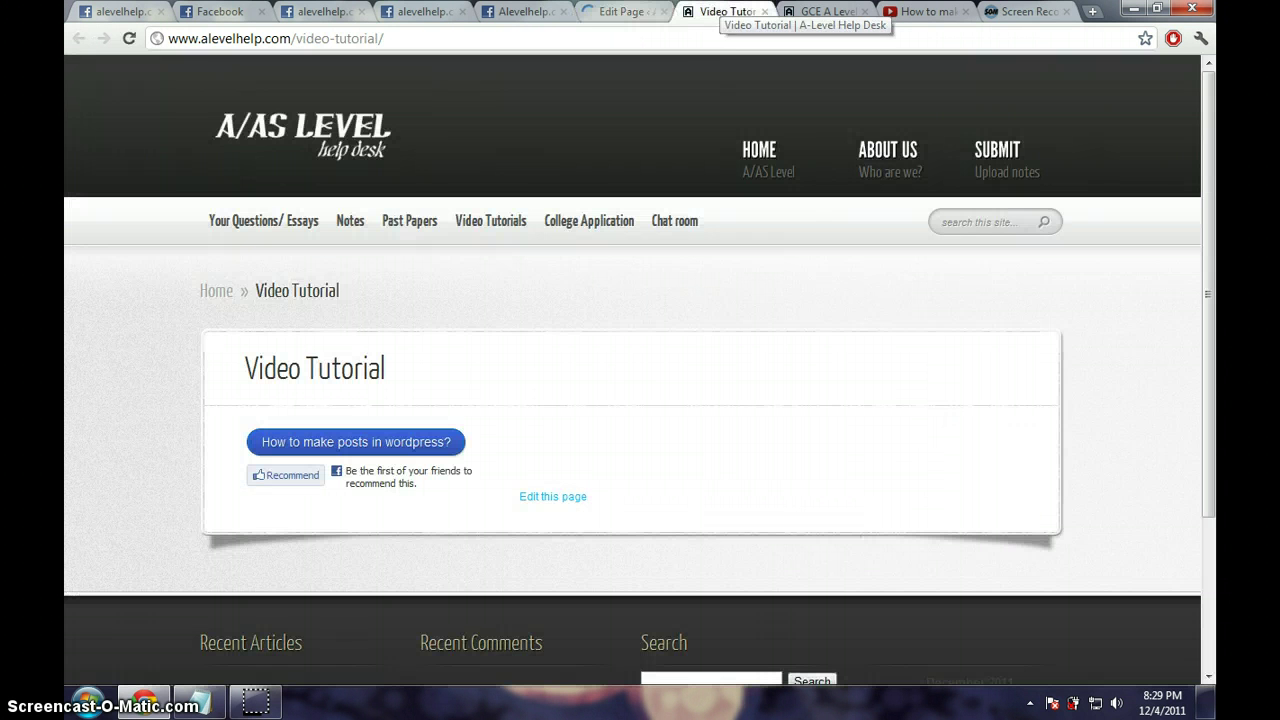
left_click(711, 36)
key("Return")
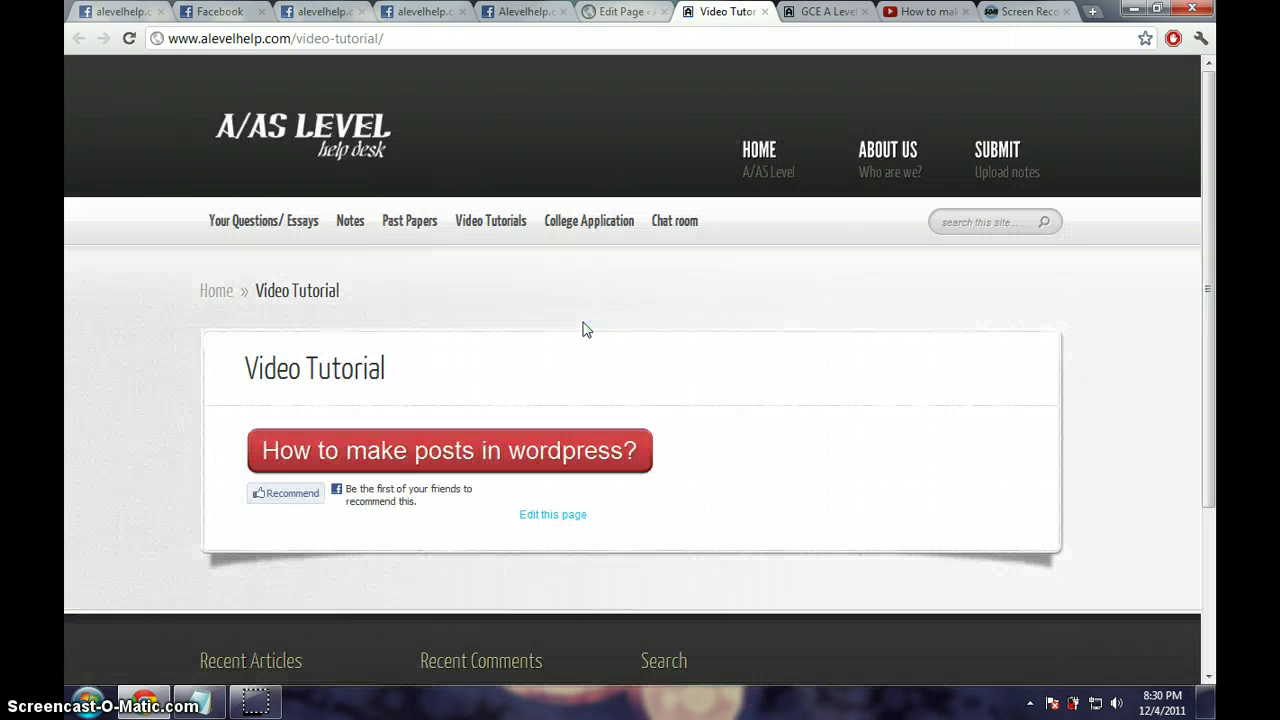
scroll(583, 329, "down", 1)
left_click(395, 382)
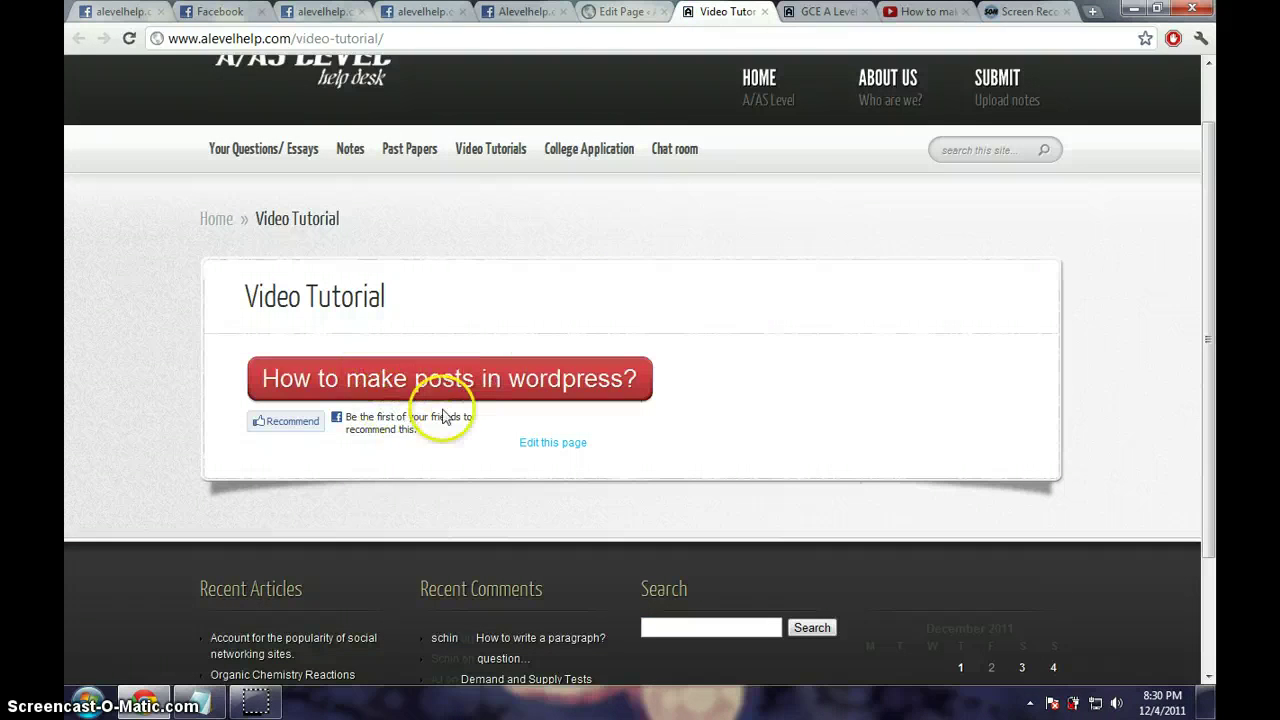
left_click(368, 398)
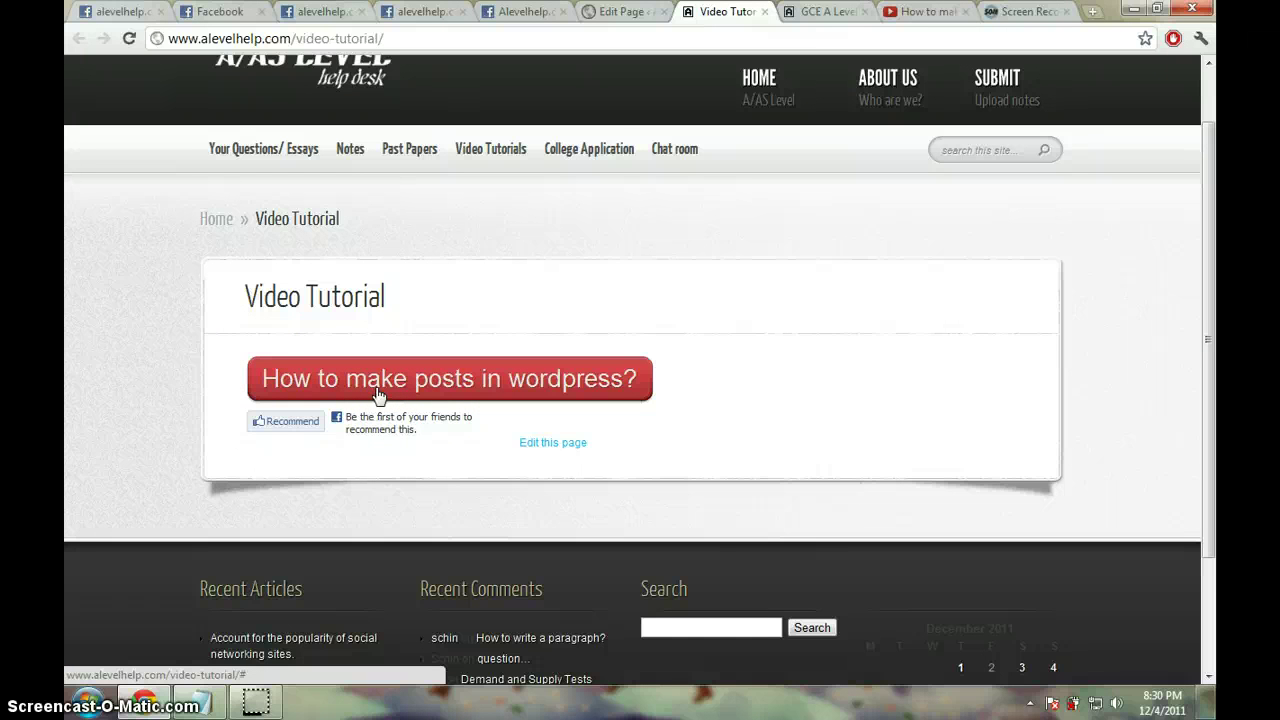
left_click(386, 390)
left_click(400, 388)
left_click(407, 152)
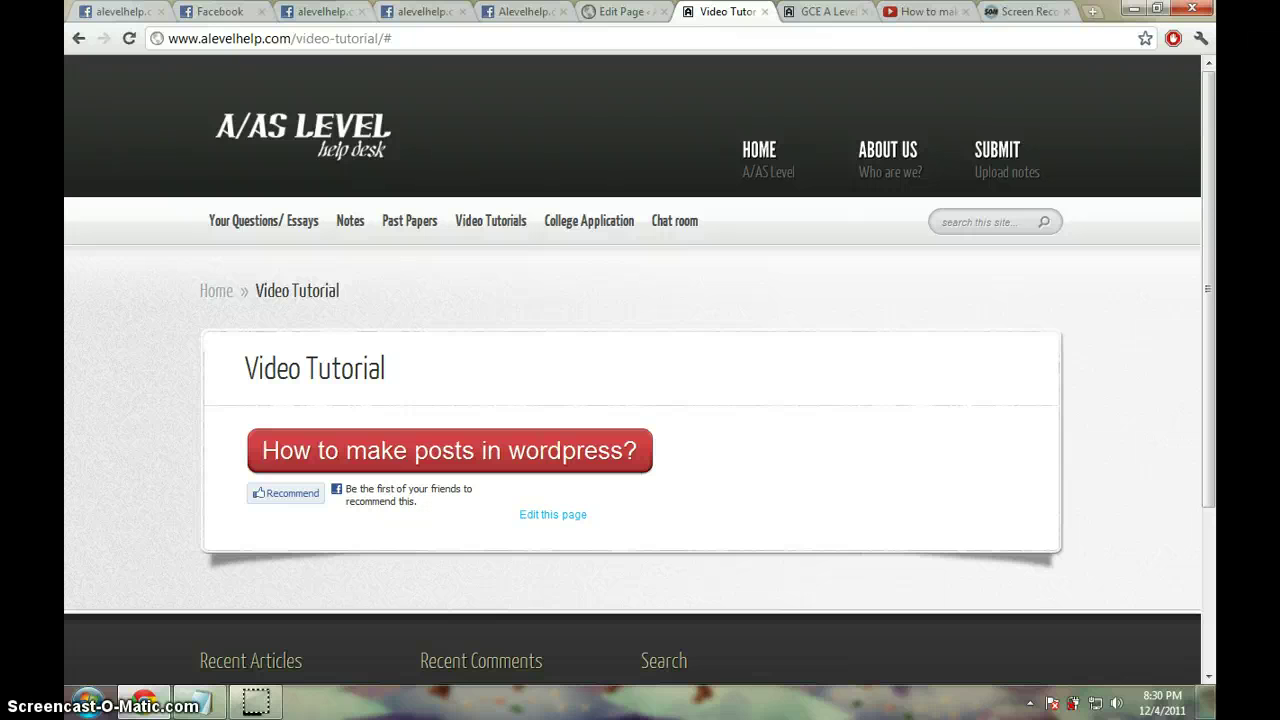
left_click(622, 11)
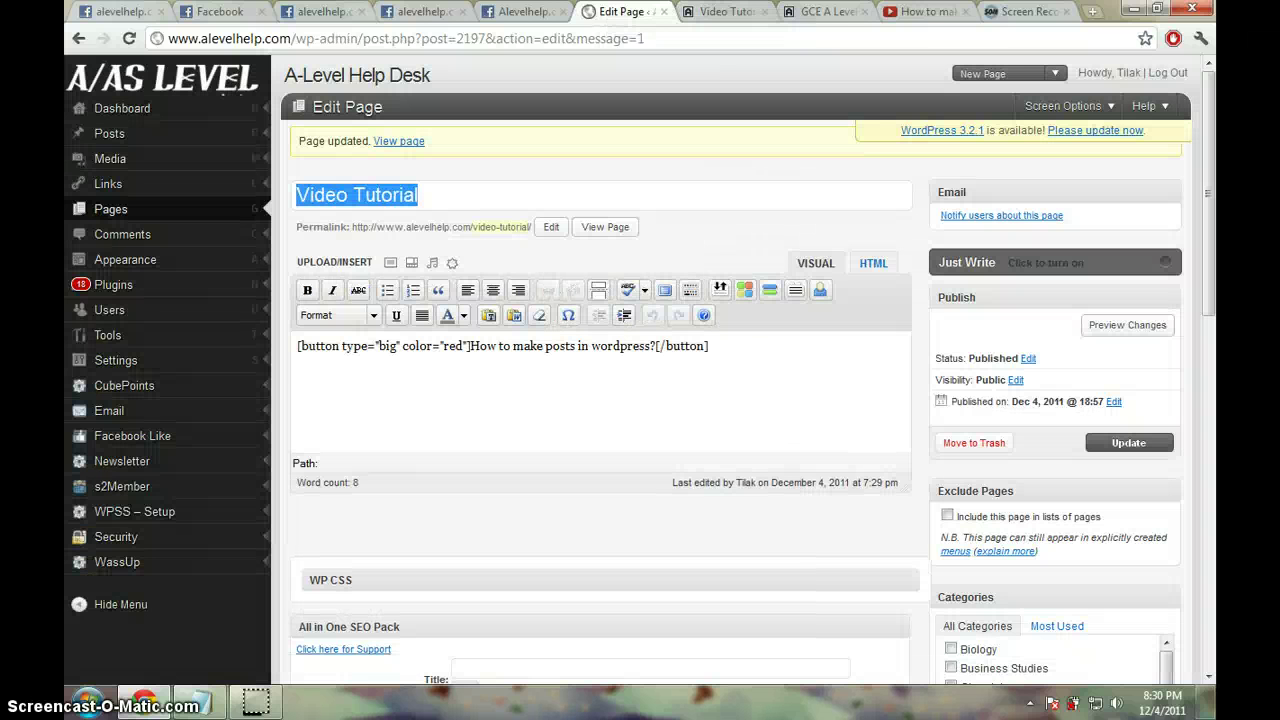
mouse_move(110, 209)
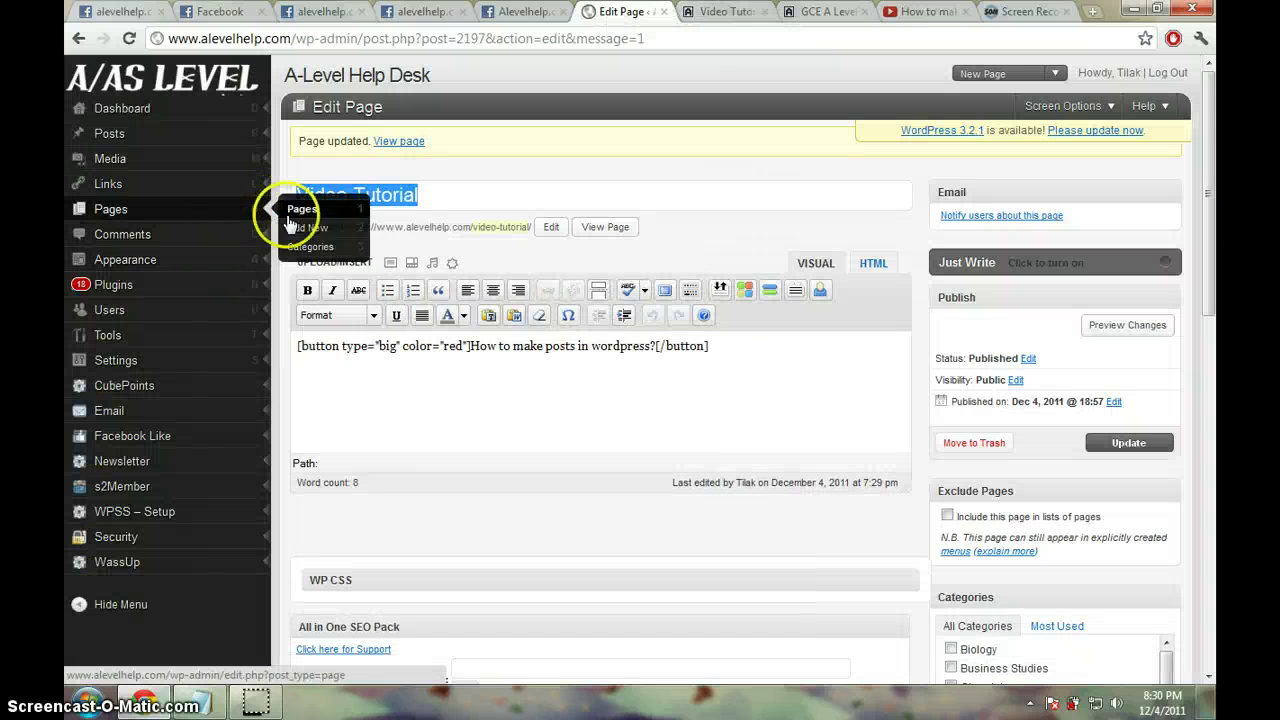
Step: Start a new page titled 'How to make wordpress posts?' in a new tab, using the HTML editor
right_click(296, 233)
left_click(305, 240)
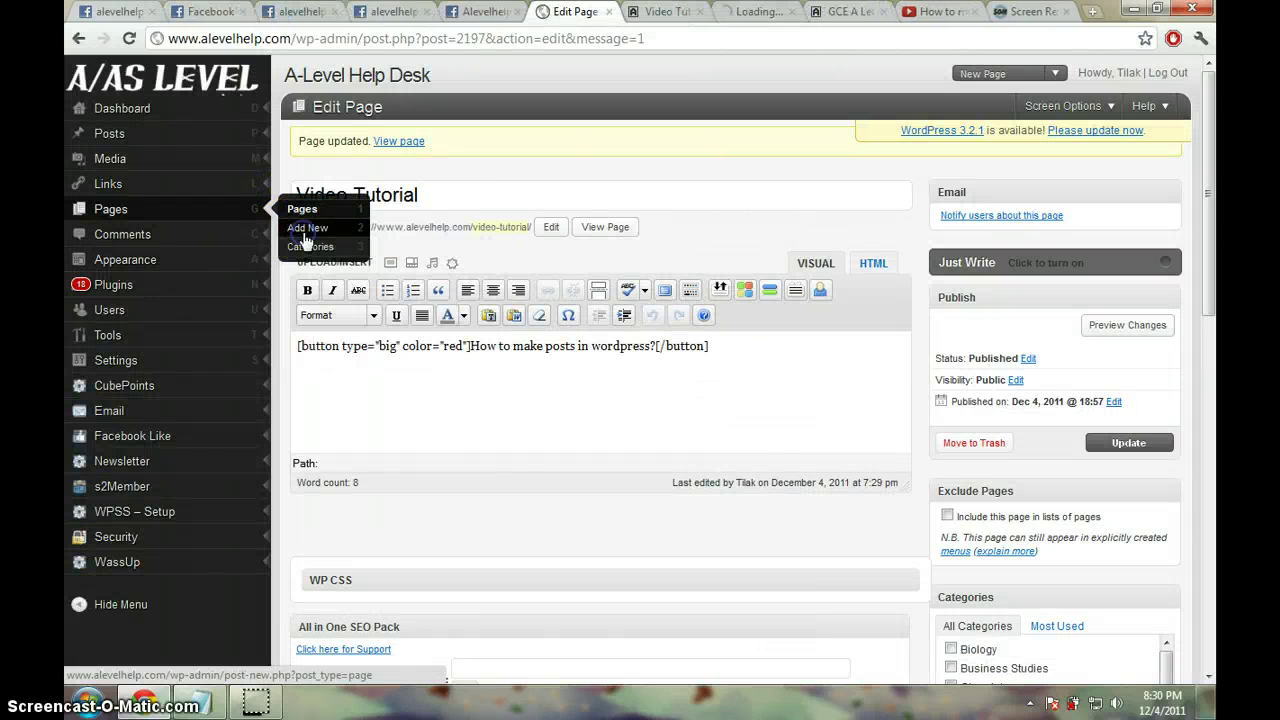
left_click(665, 11)
type("How to make wordpress posts?")
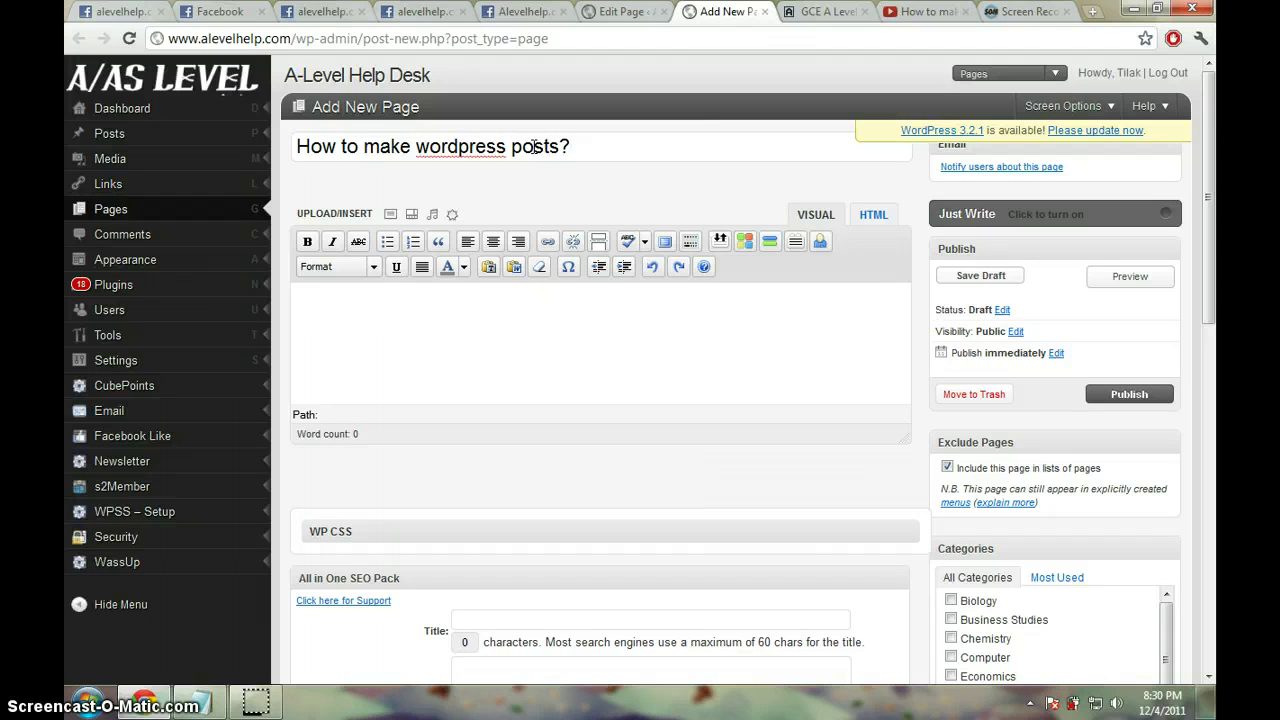
left_click(873, 214)
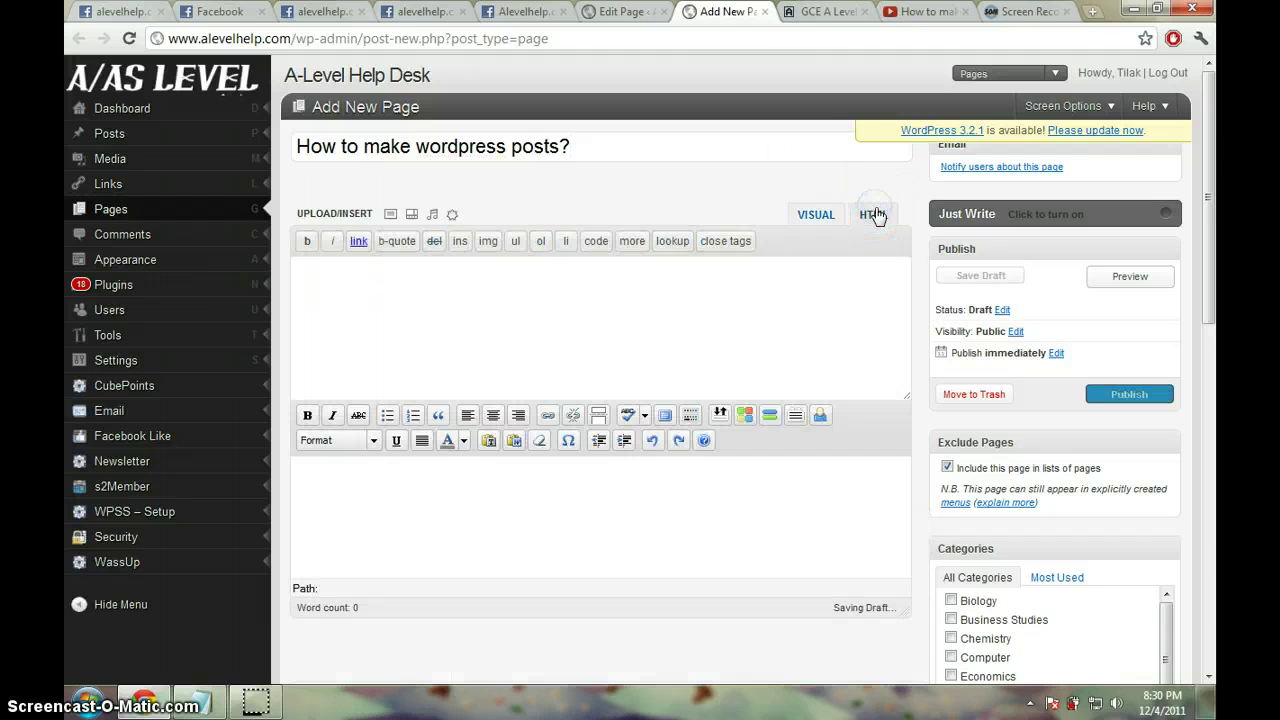
left_click(785, 300)
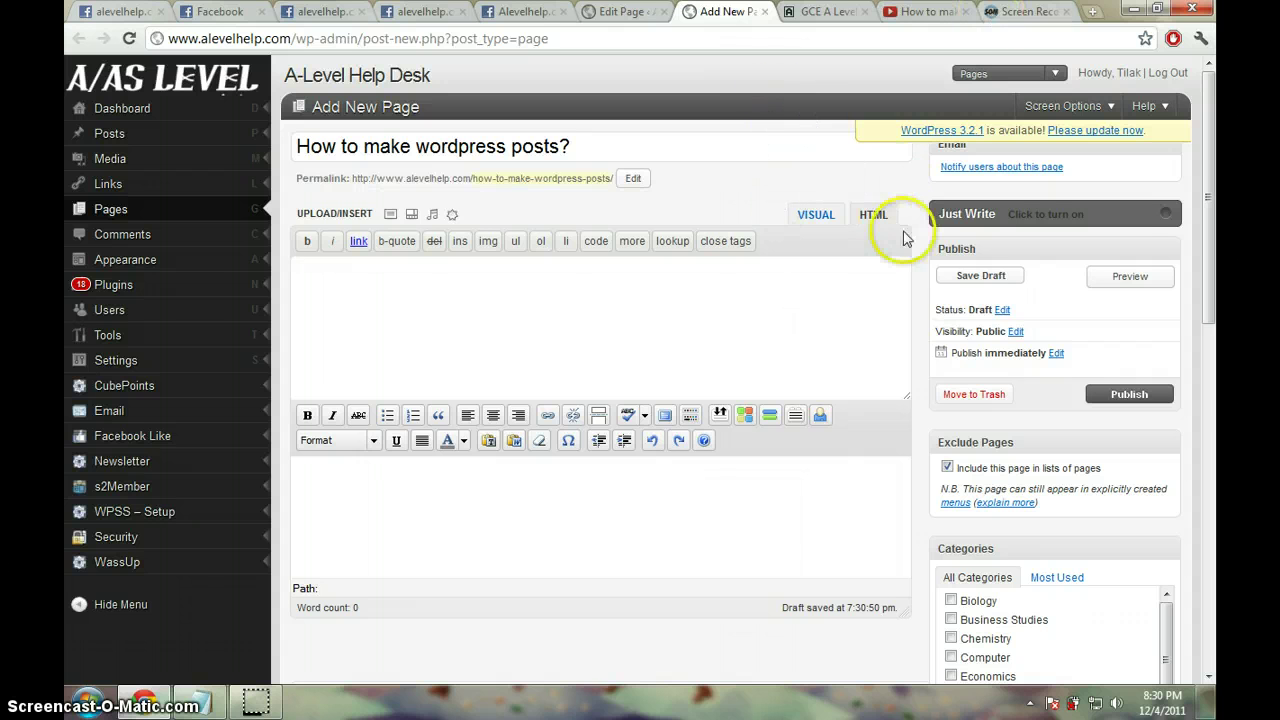
mouse_move(1215, 252)
left_mouse_down()
mouse_move(1215, 313)
mouse_move(1215, 190)
left_mouse_up()
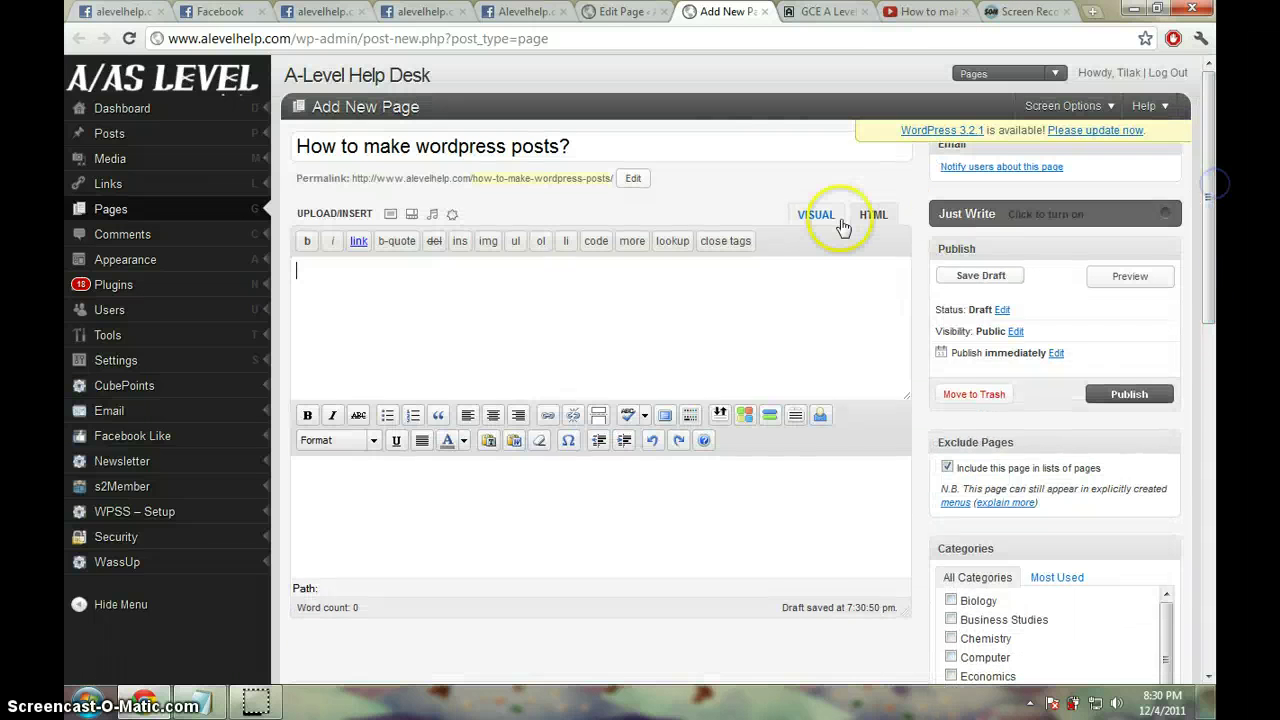
left_click(820, 218)
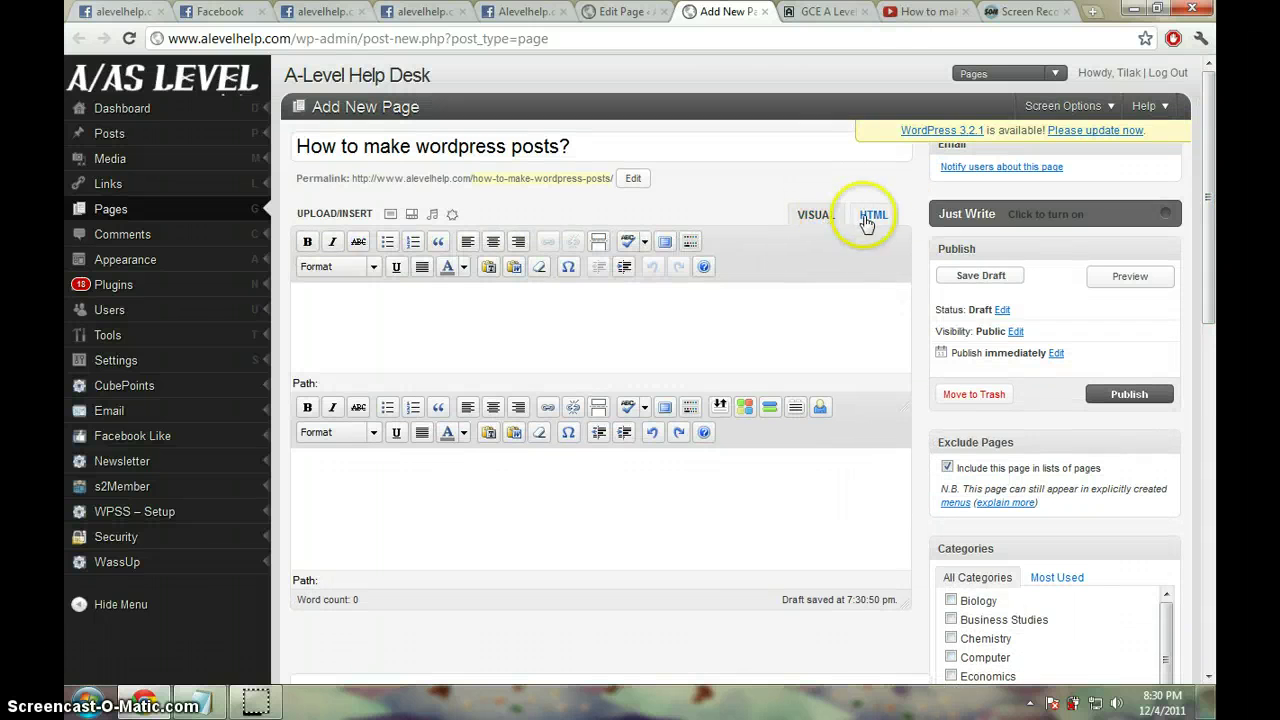
left_click(866, 216)
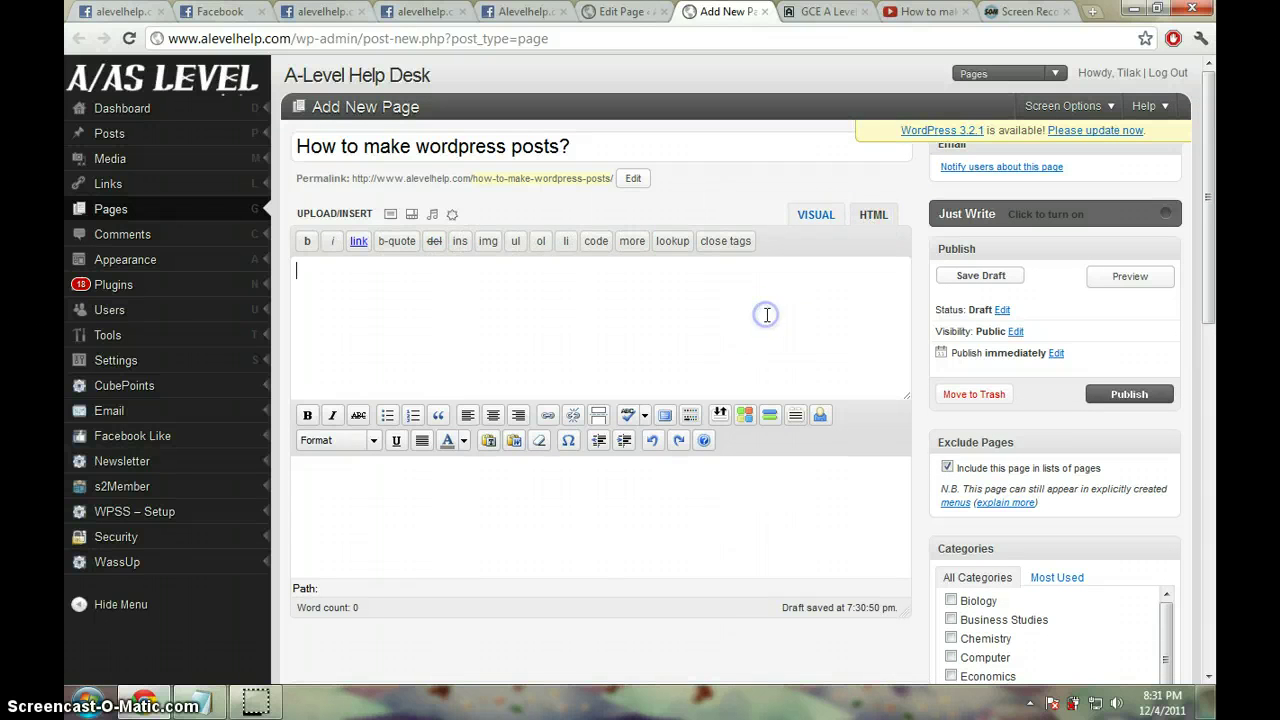
Step: Open the related 'Making Posts and Pages- wordpress' video in a new tab and pause it
left_click(915, 12)
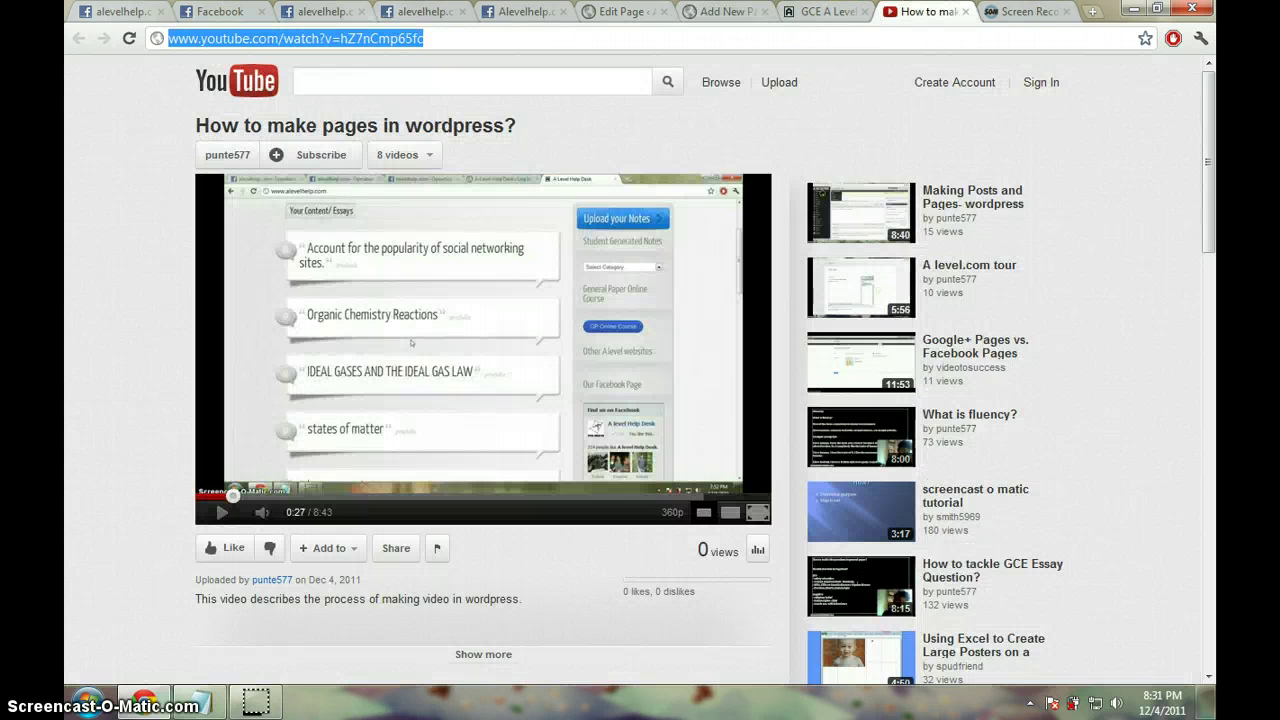
right_click(1000, 192)
left_click(1012, 199)
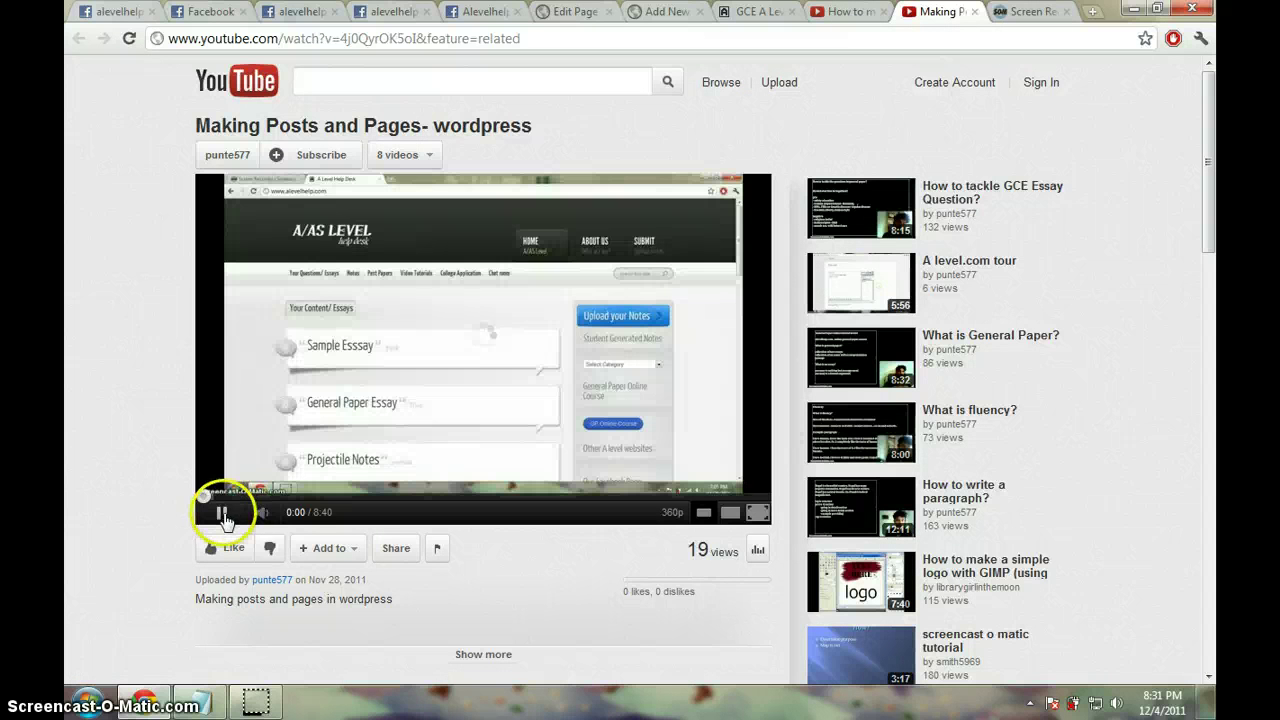
left_click(405, 357)
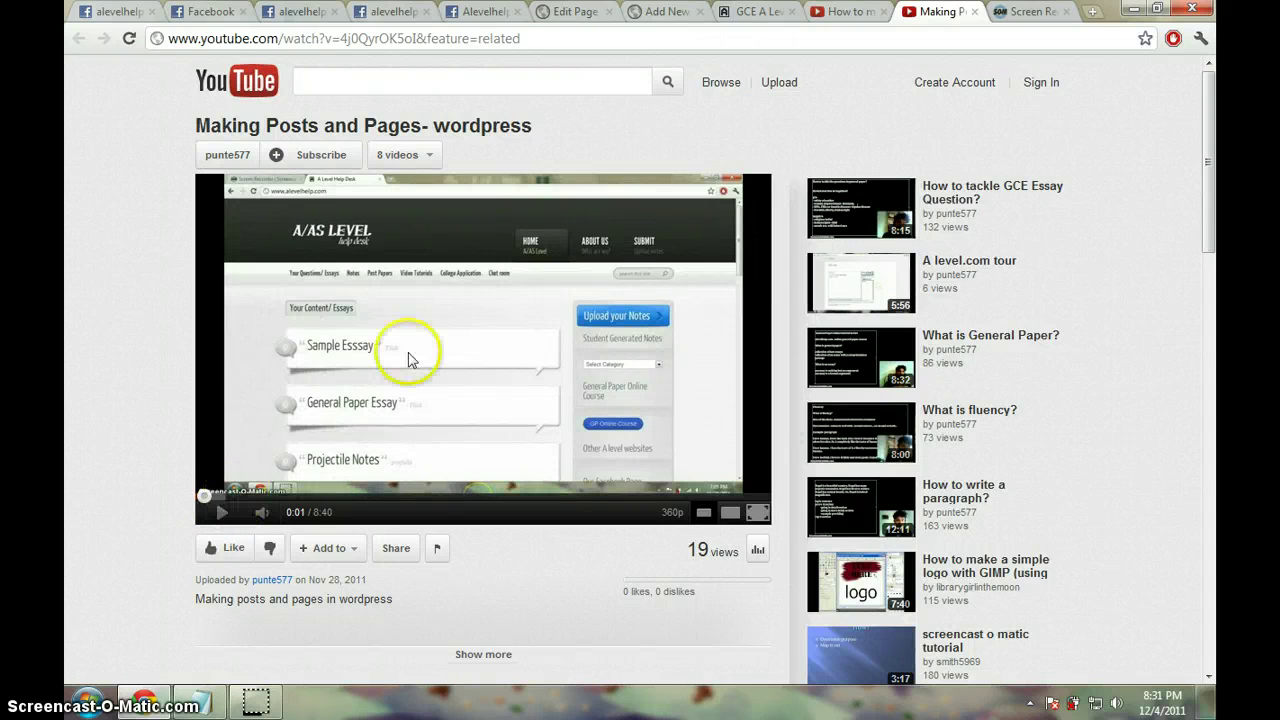
Step: Bring up the video's embed code from its Share options
left_click(395, 556)
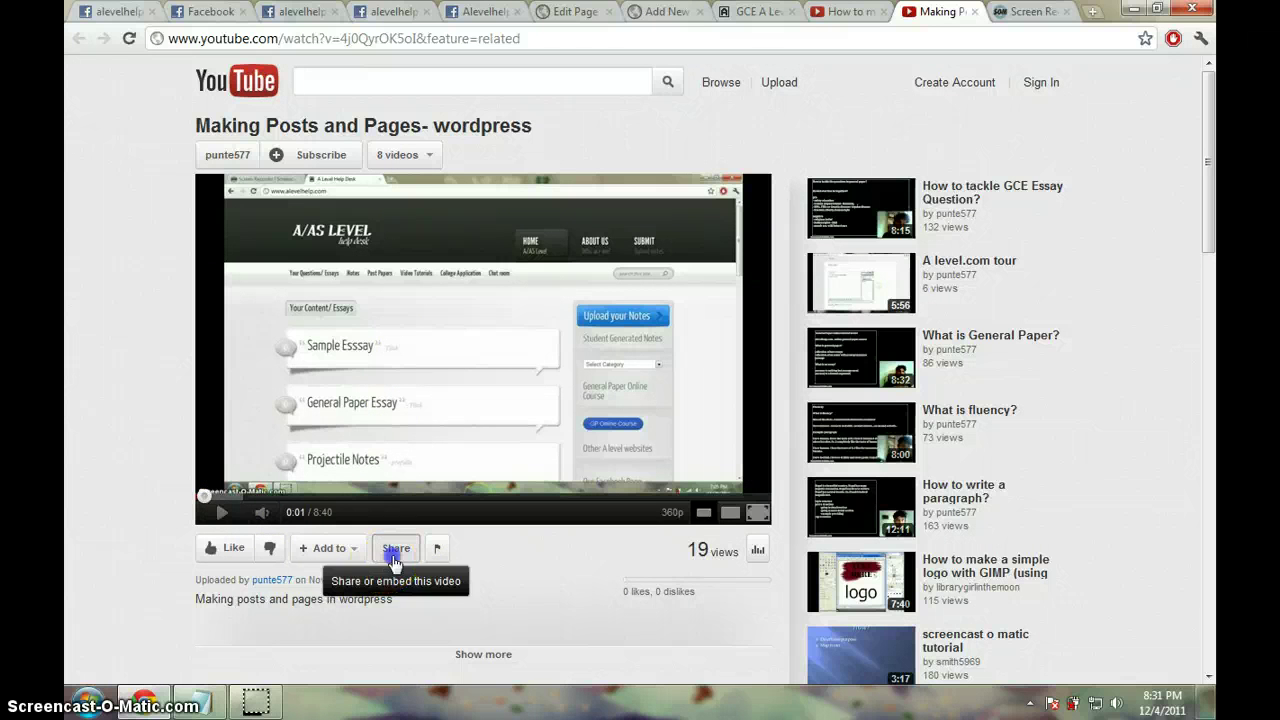
left_click(157, 598)
scroll(160, 598, "down", 1)
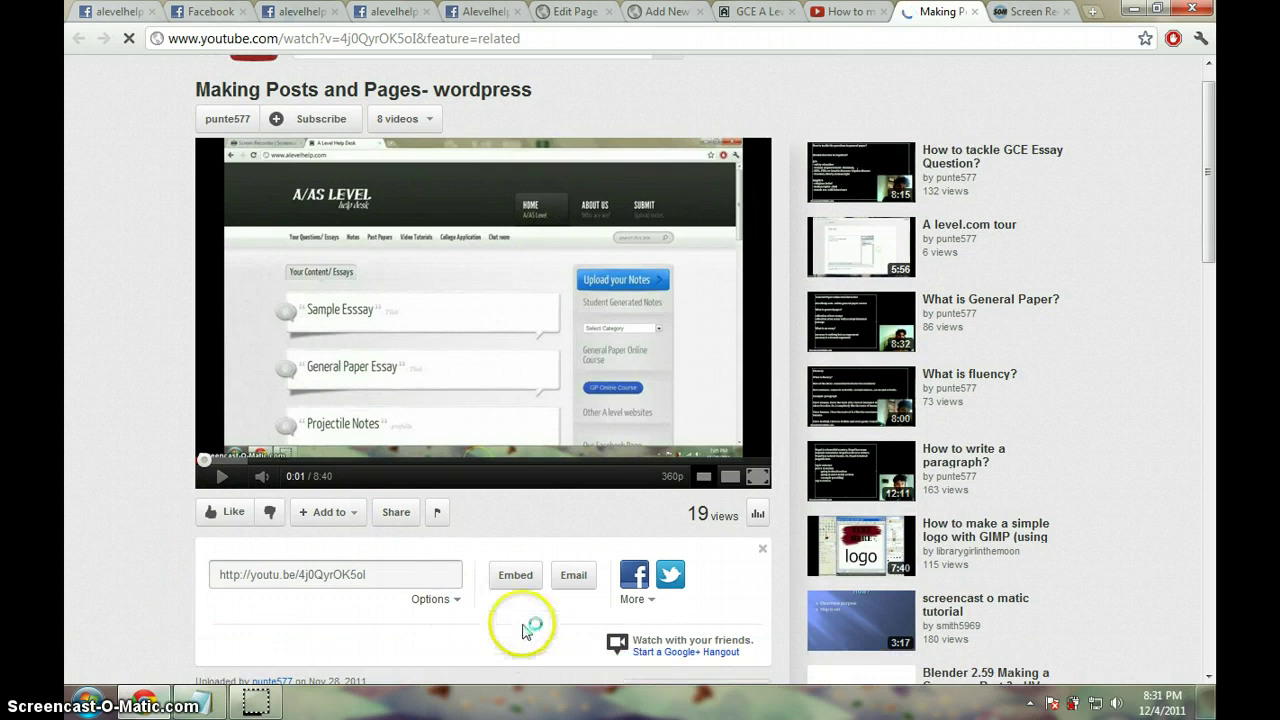
scroll(520, 560, "down", 3)
left_click(516, 467)
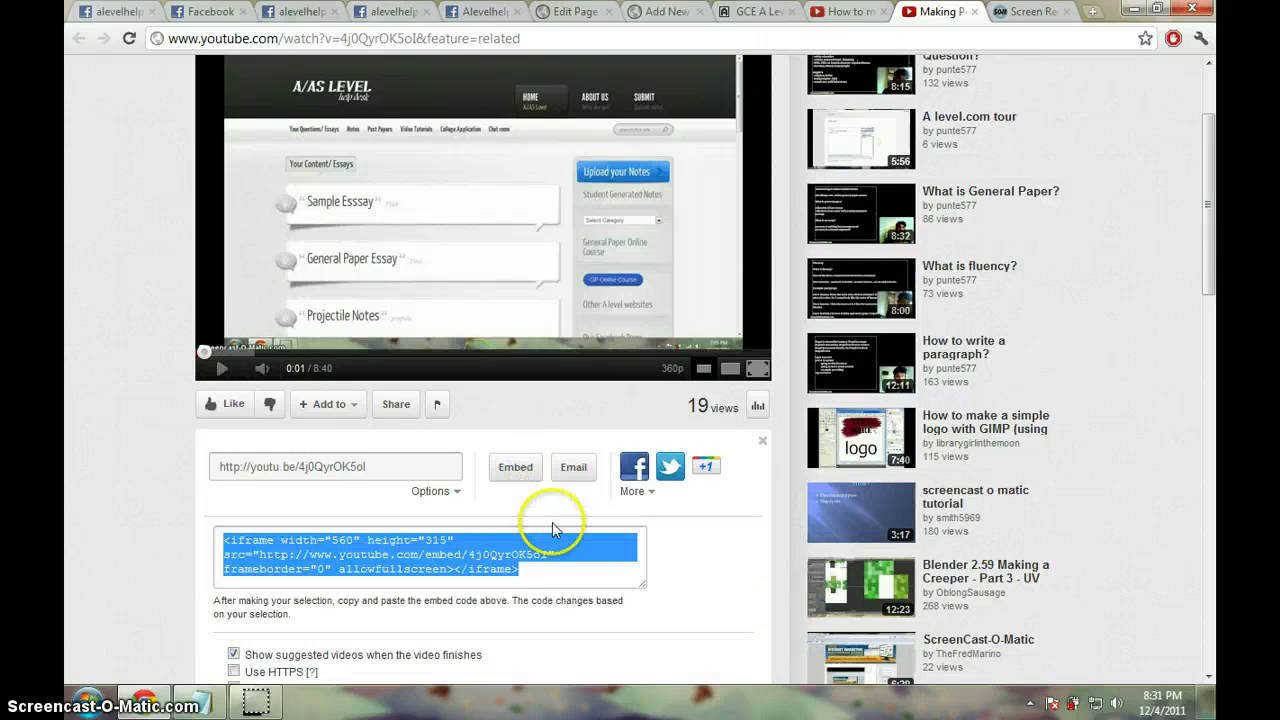
left_click(387, 543)
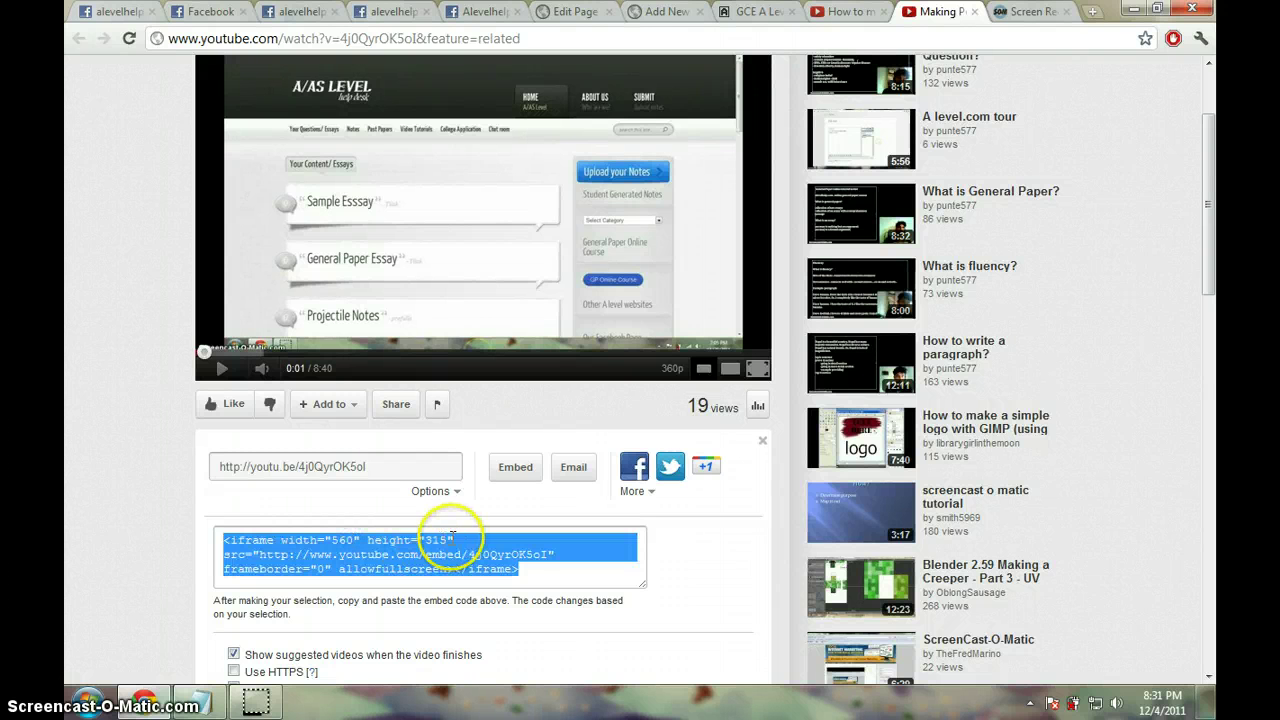
left_click(452, 539)
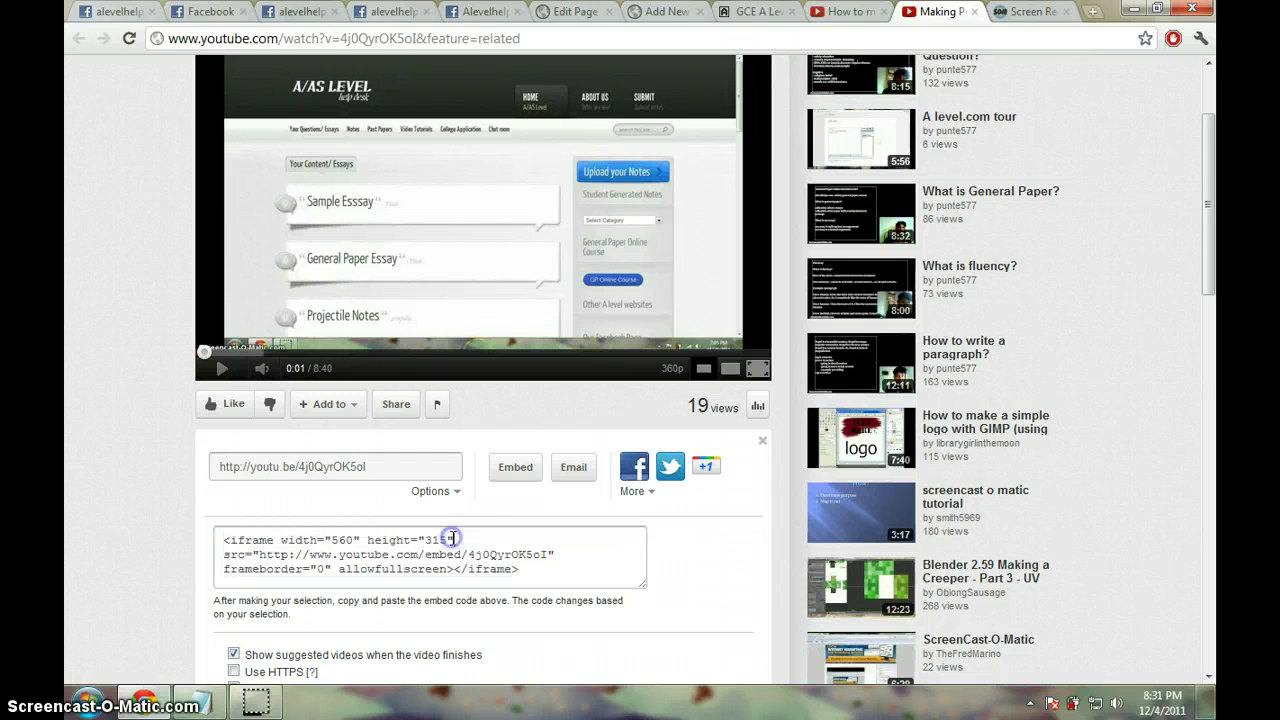
left_click(357, 533)
Step: Change the embed code to width 600 and height 400, and copy it
left_click(358, 540)
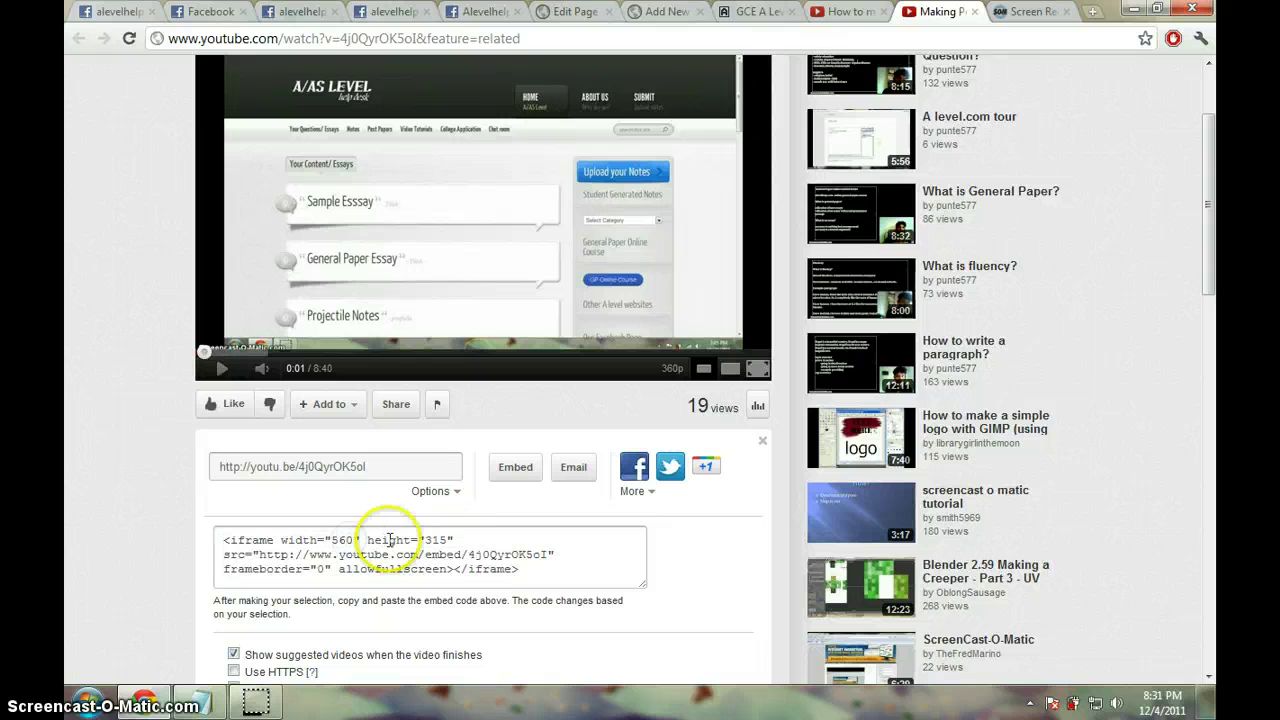
key("BackSpace")
key("BackSpace")
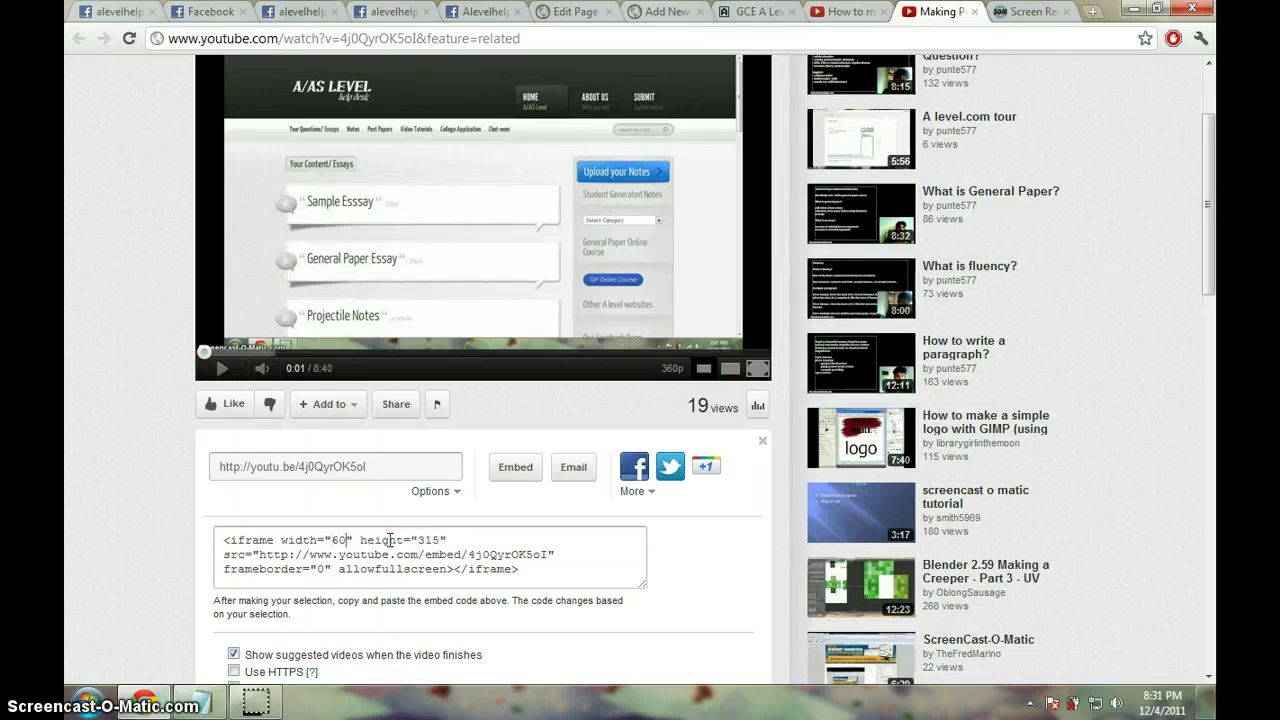
type("0")
left_click(445, 537)
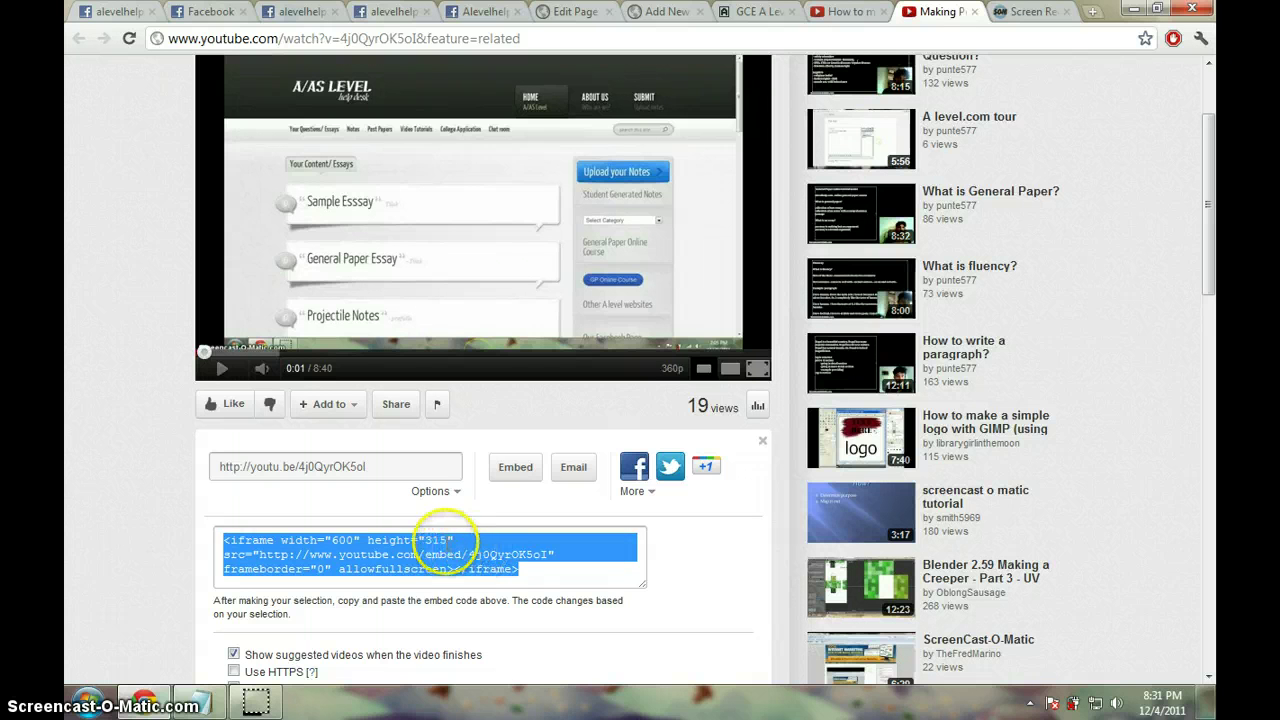
left_click(443, 540)
key("BackSpace")
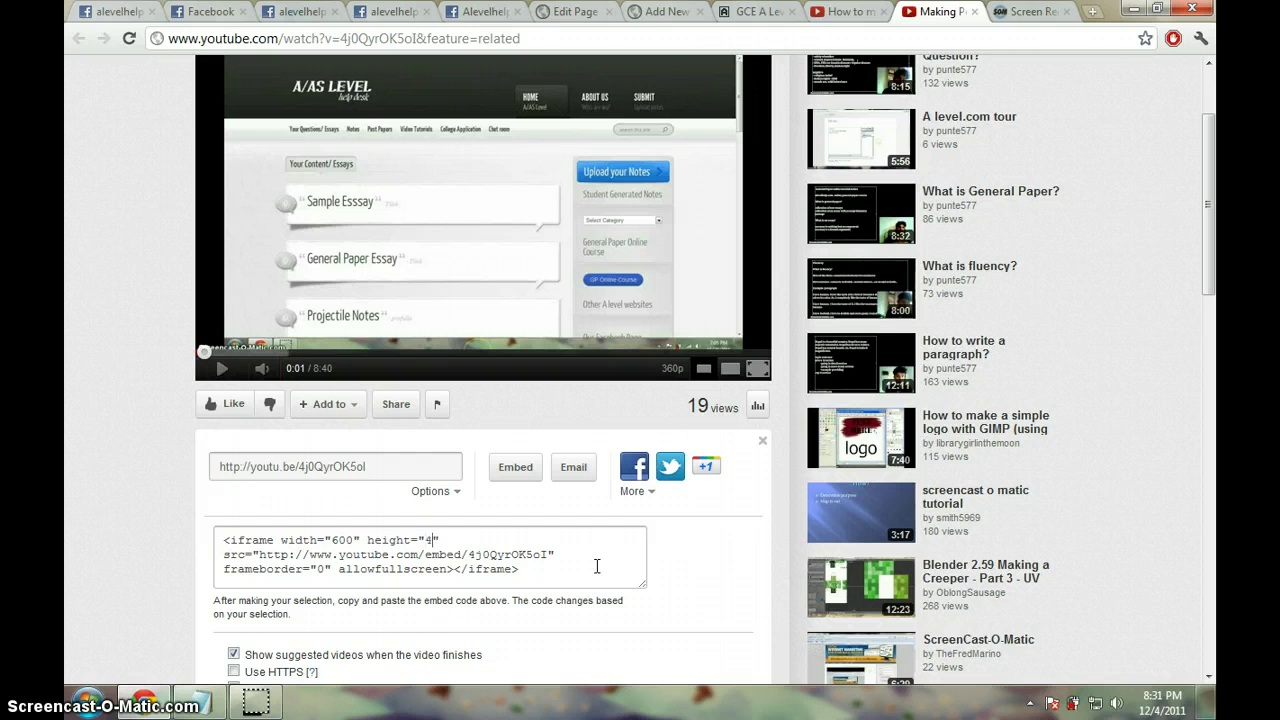
left_click(597, 567)
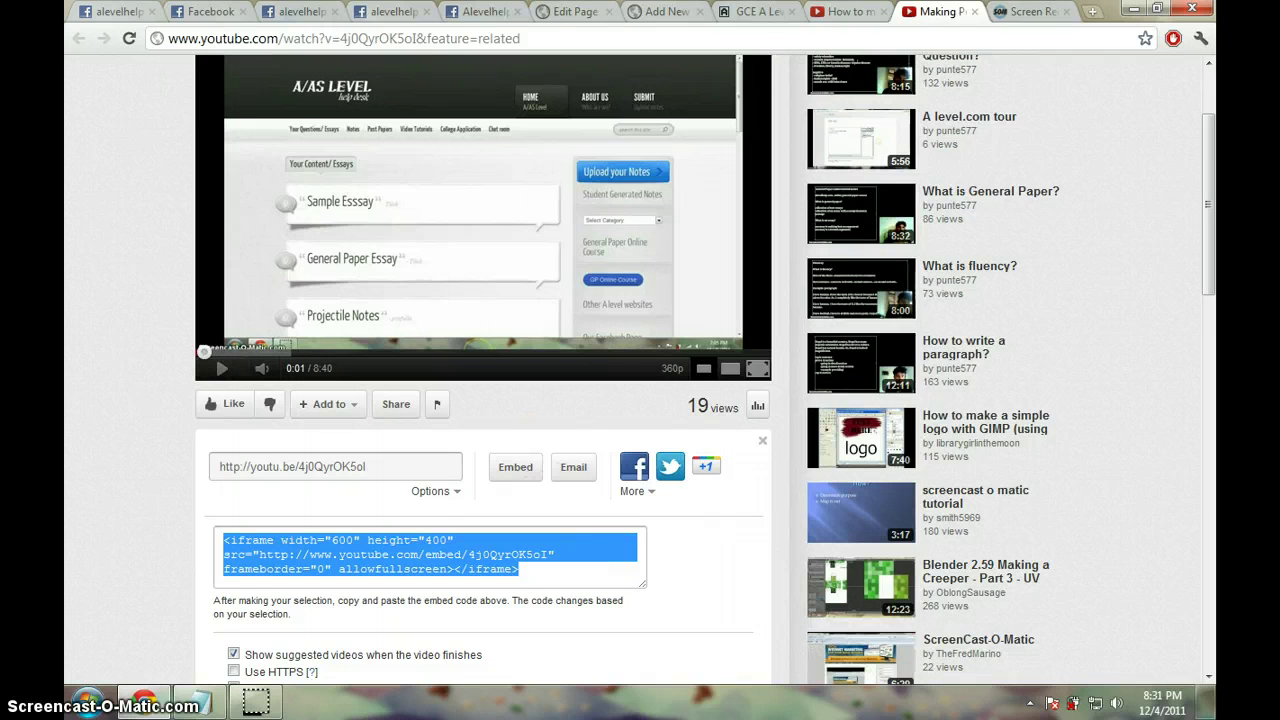
left_click(757, 12)
Step: Paste the YouTube embed code into the new page's body
left_click(665, 12)
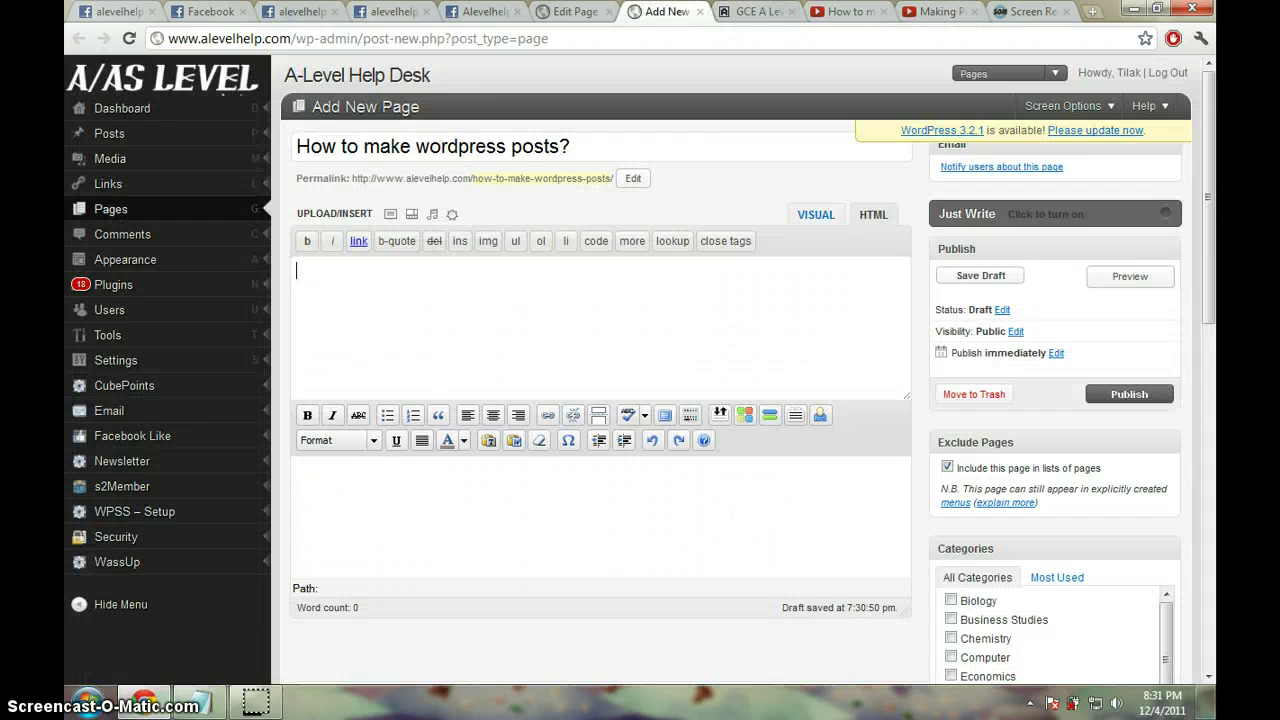
left_click(500, 398)
type("<iframe width=\"600\" height=\"400\" src=\"http://www.youtube.com/embed/4j0QyrOK5ol\" frameborder=\"0\" allowfullscreen></iframe>")
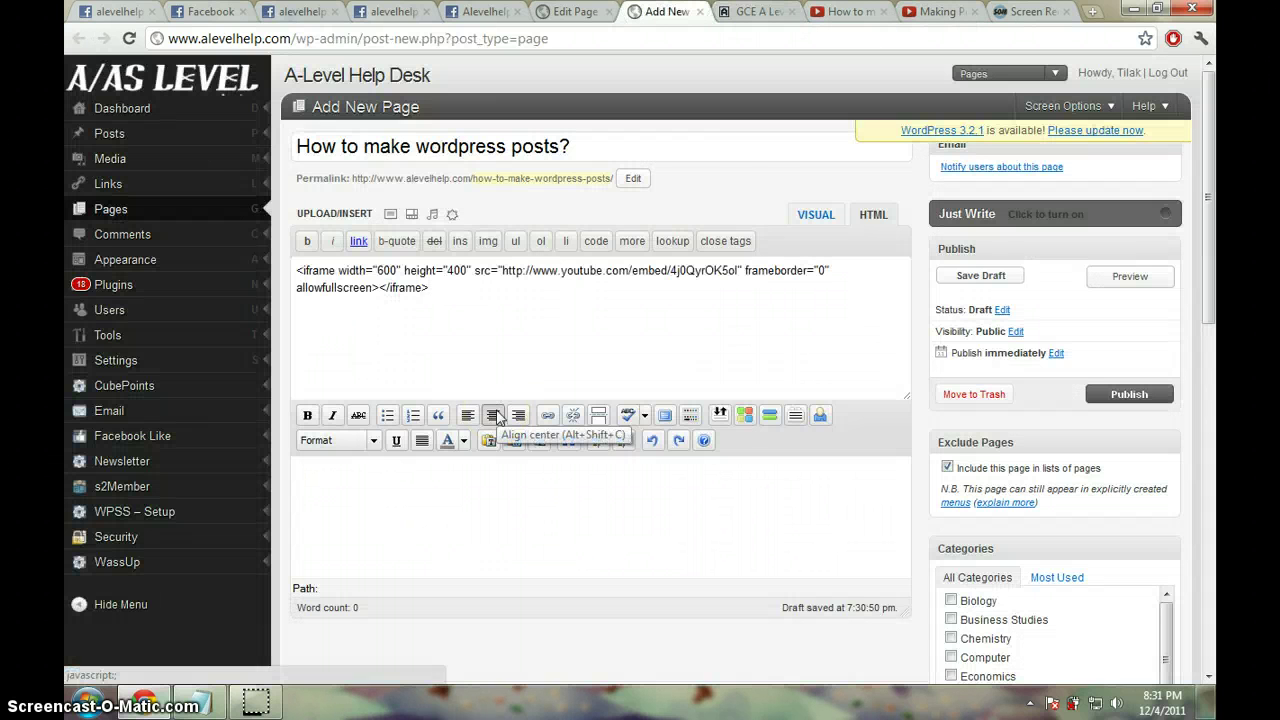
Step: Exclude the page from page lists, apply the Full Width Page template, and publish it
left_click(948, 468)
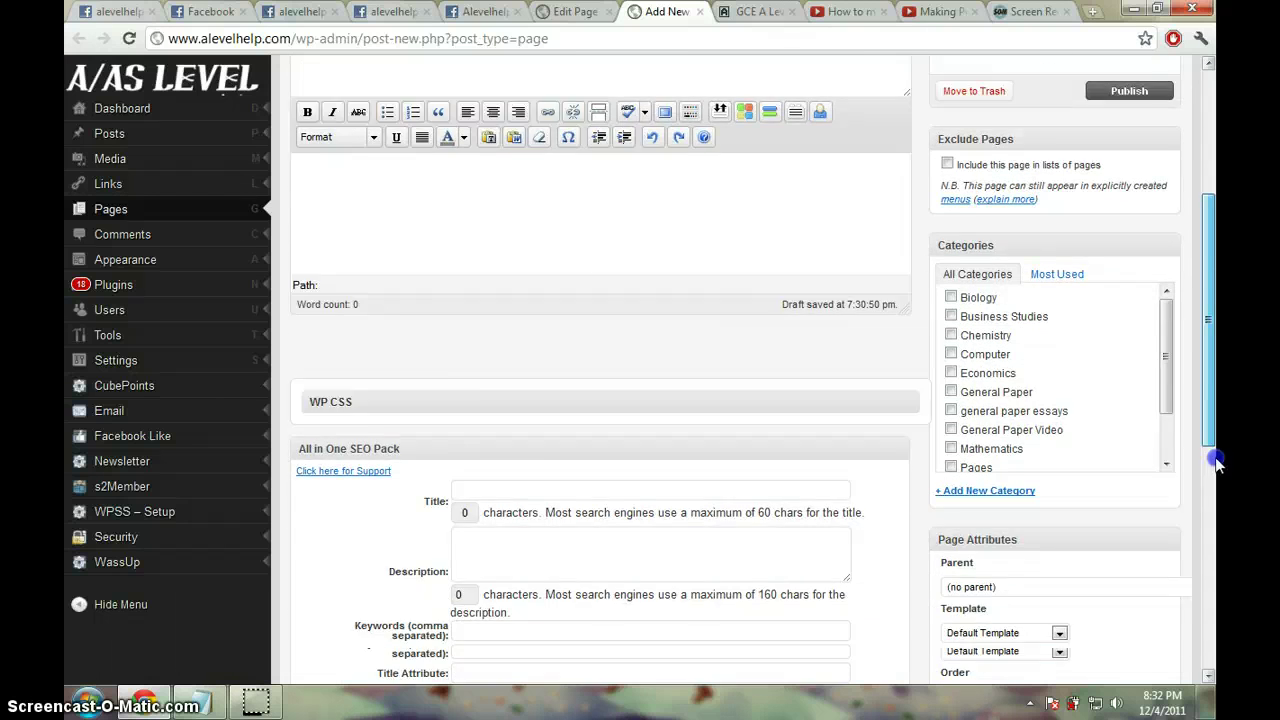
left_click_drag(1218, 287, 1218, 465)
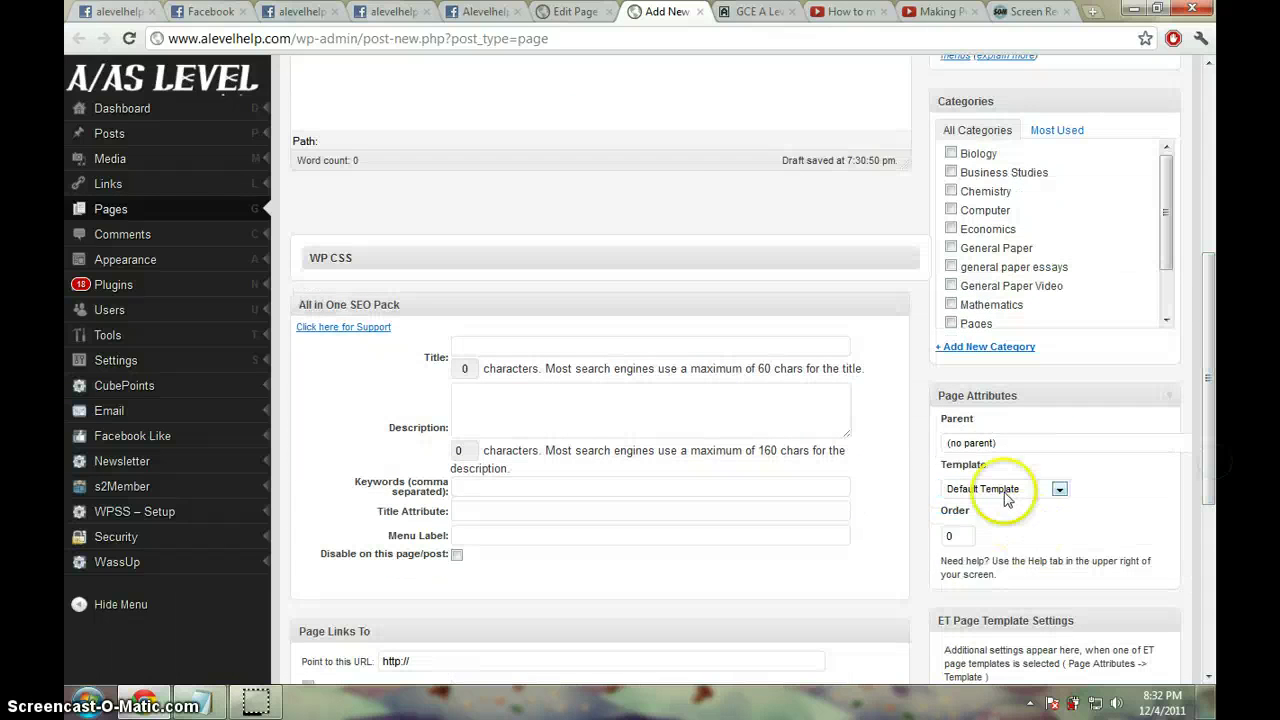
left_click(1007, 490)
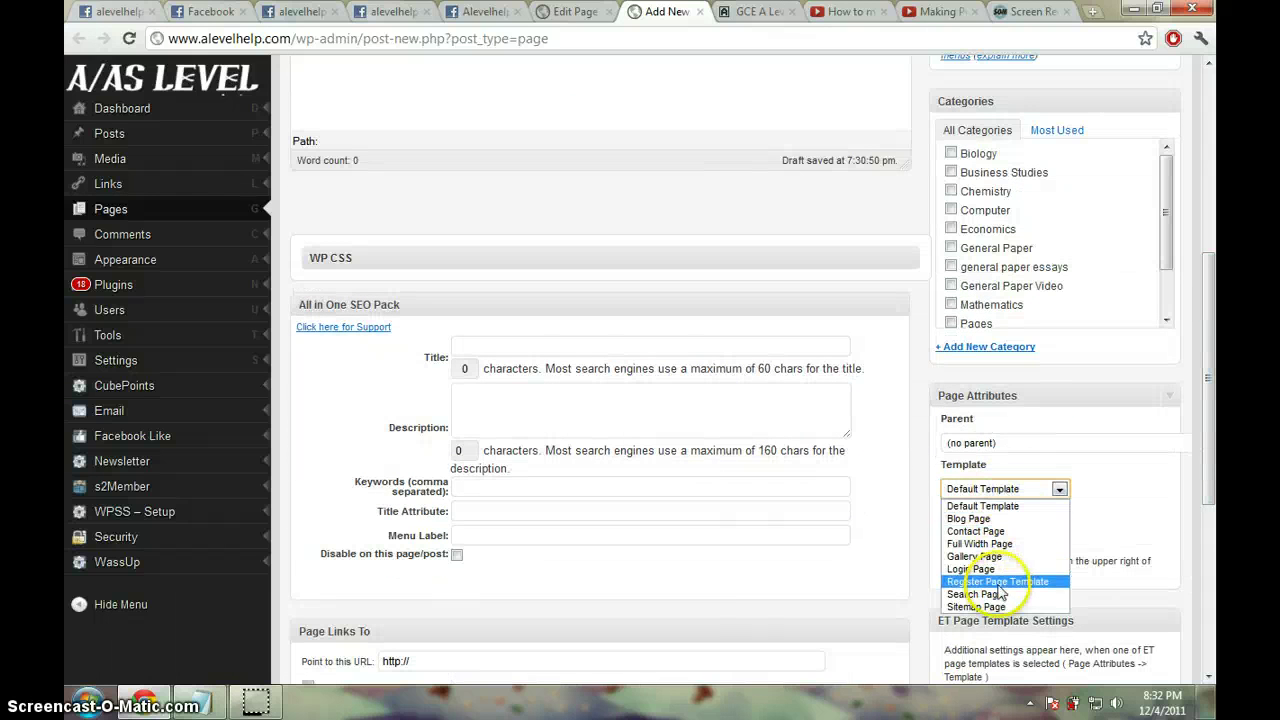
left_click(1005, 543)
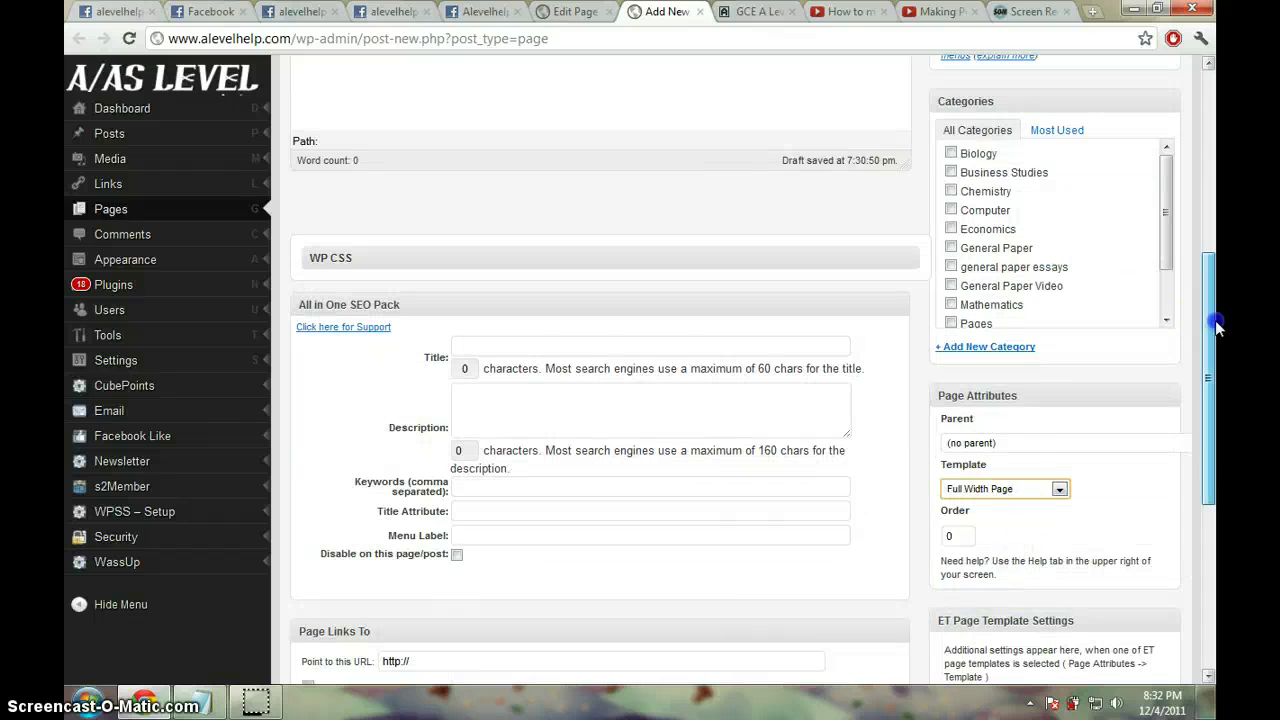
left_click_drag(1218, 318, 1215, 150)
left_click(1128, 343)
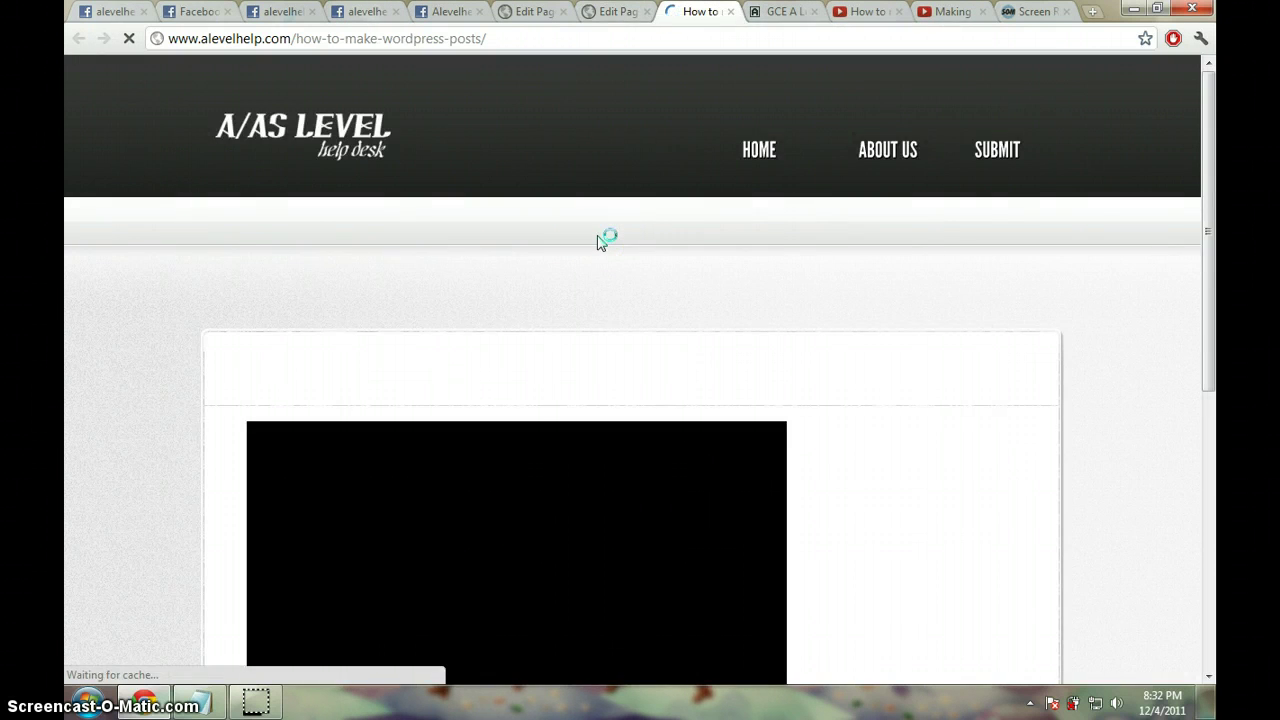
Step: Verify the 'Making Posts and Pages- wordpress' player on the live page, then go to the Notes tab
scroll(597, 243, "down", 2)
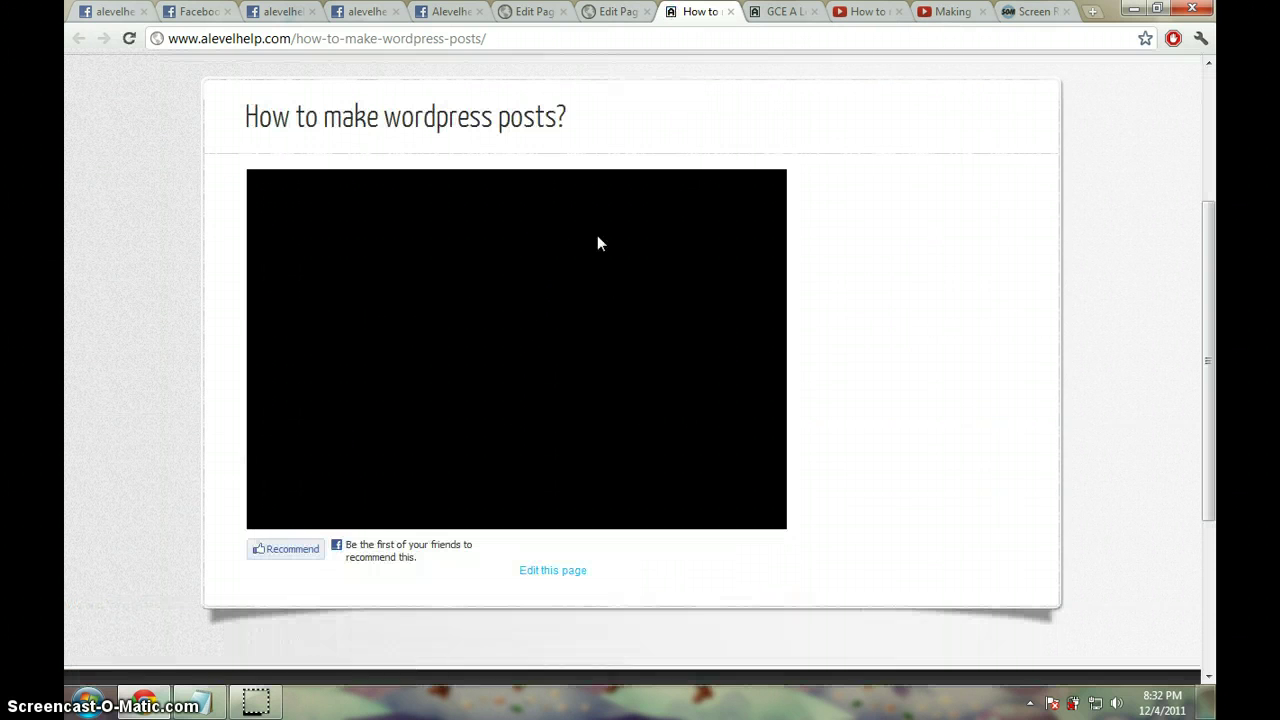
left_click(515, 333)
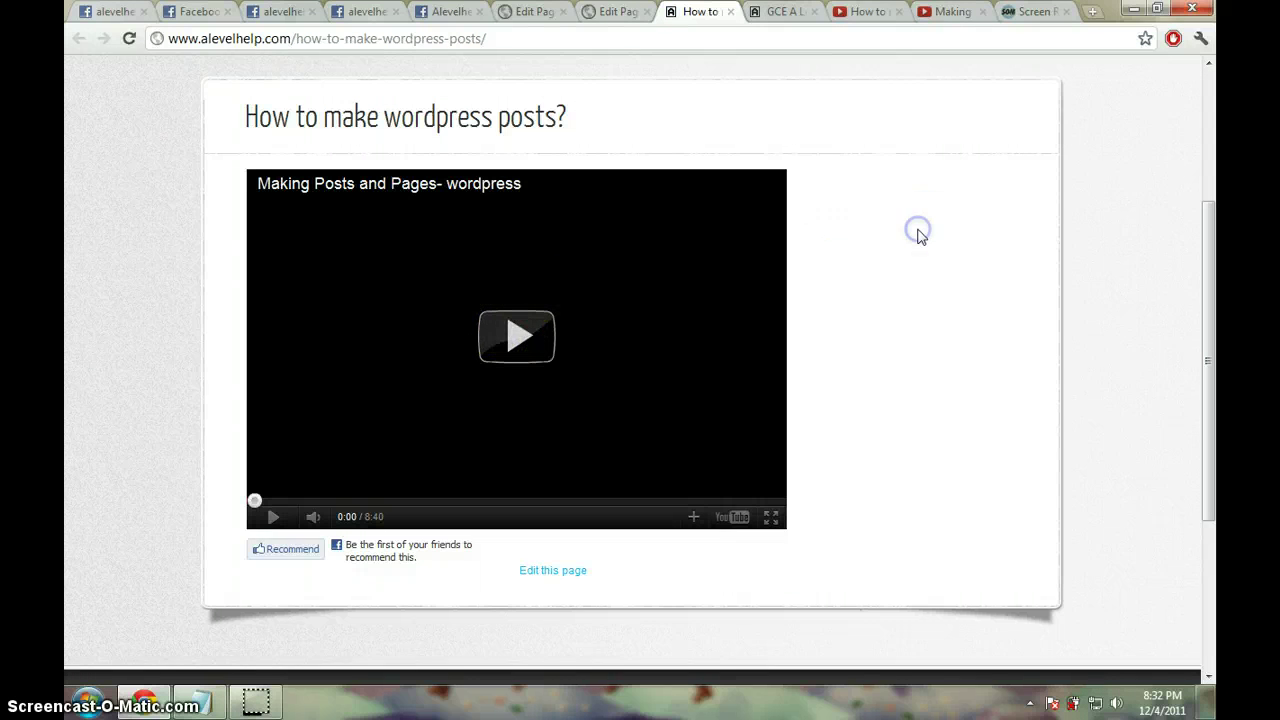
scroll(920, 237, "up", 1)
scroll(920, 237, "up", 2)
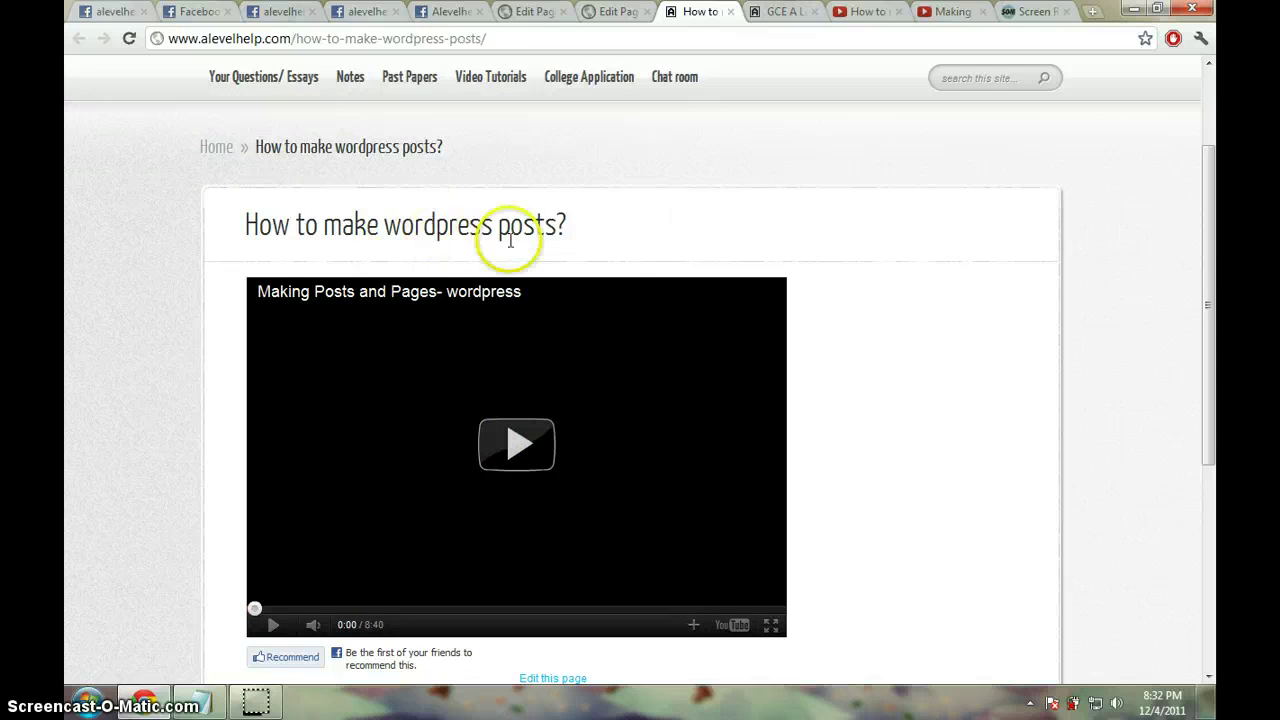
key("ctrl+Tab")
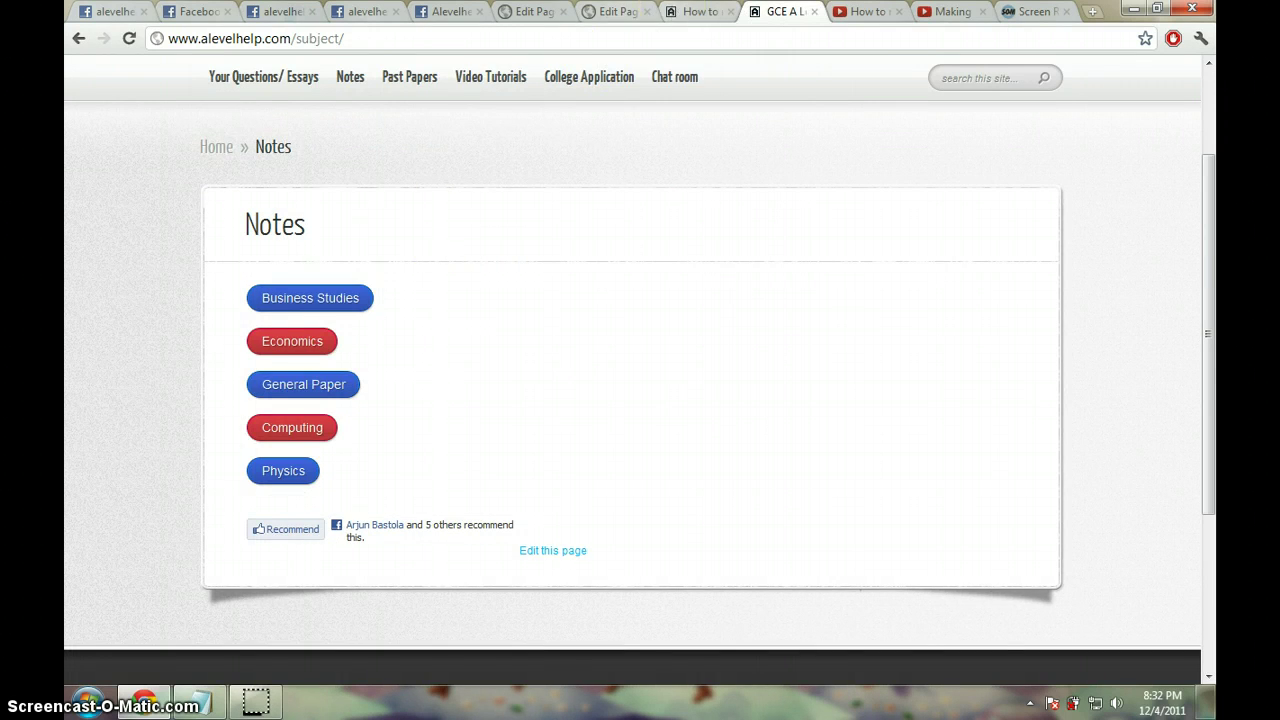
Step: Delete the old red button shortcode from the Video Tutorial page content
left_click(618, 11)
left_click(535, 11)
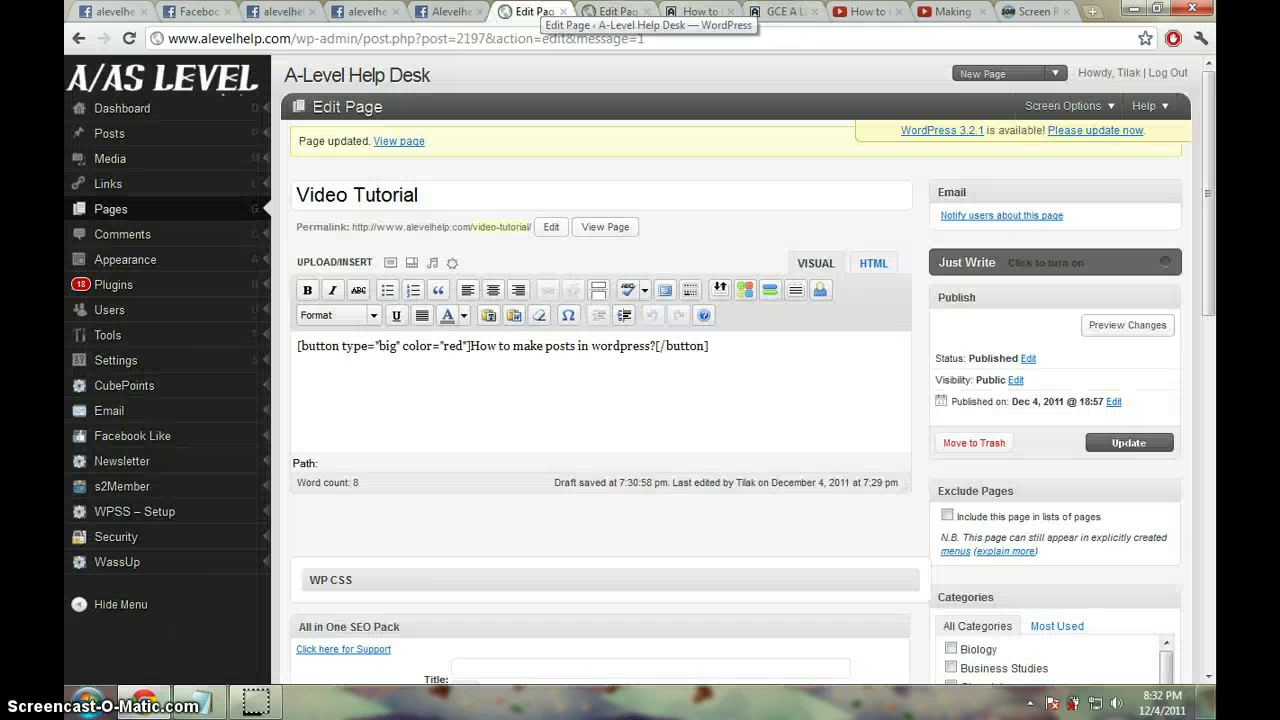
left_click(678, 350)
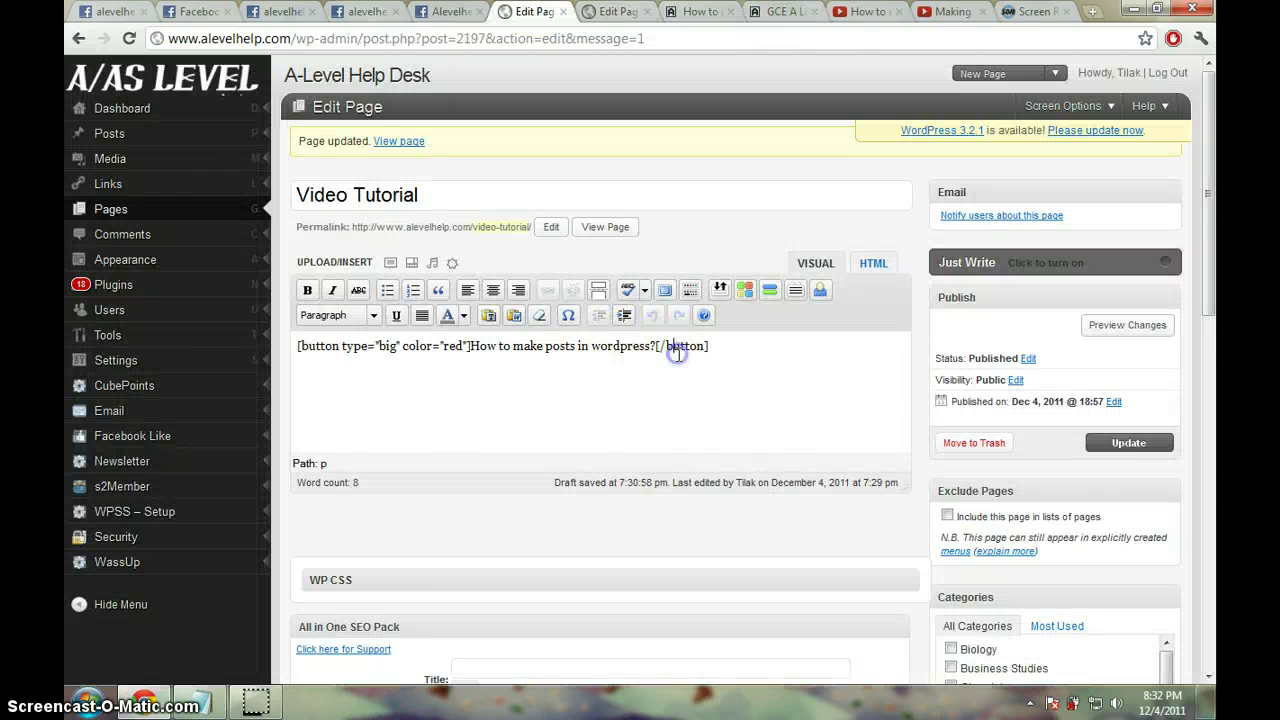
key("ctrl+a")
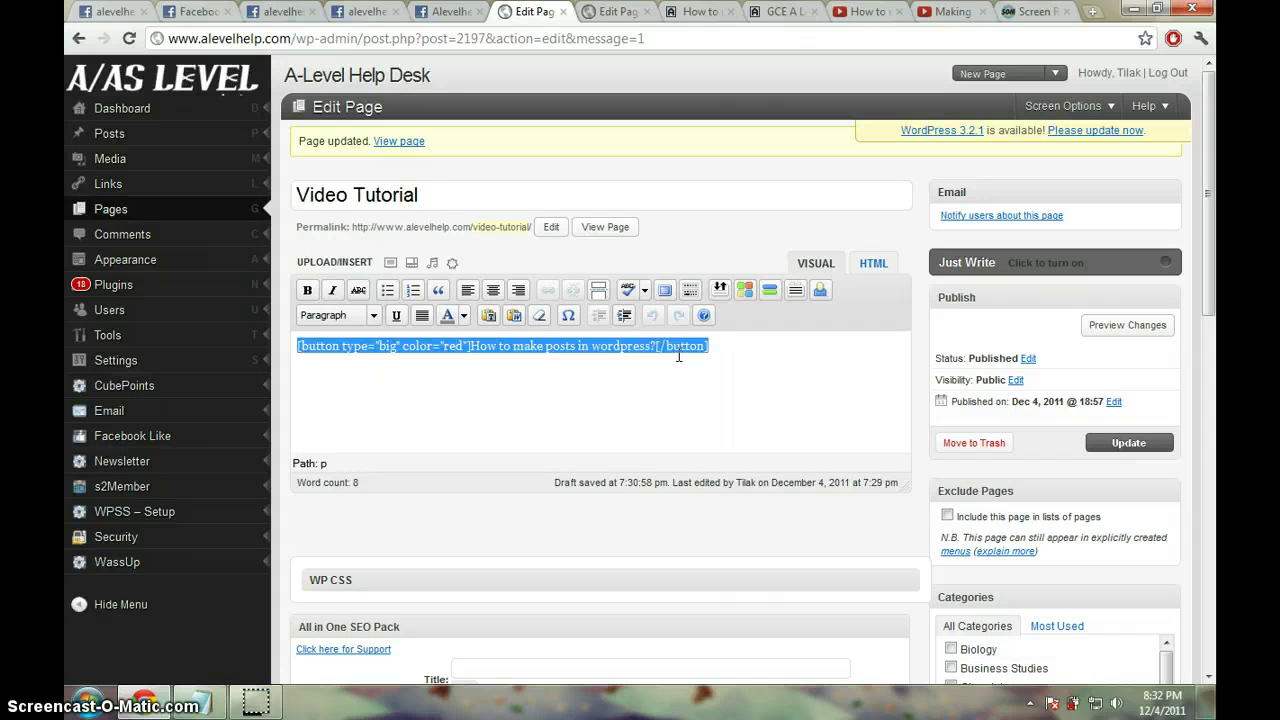
key("Delete")
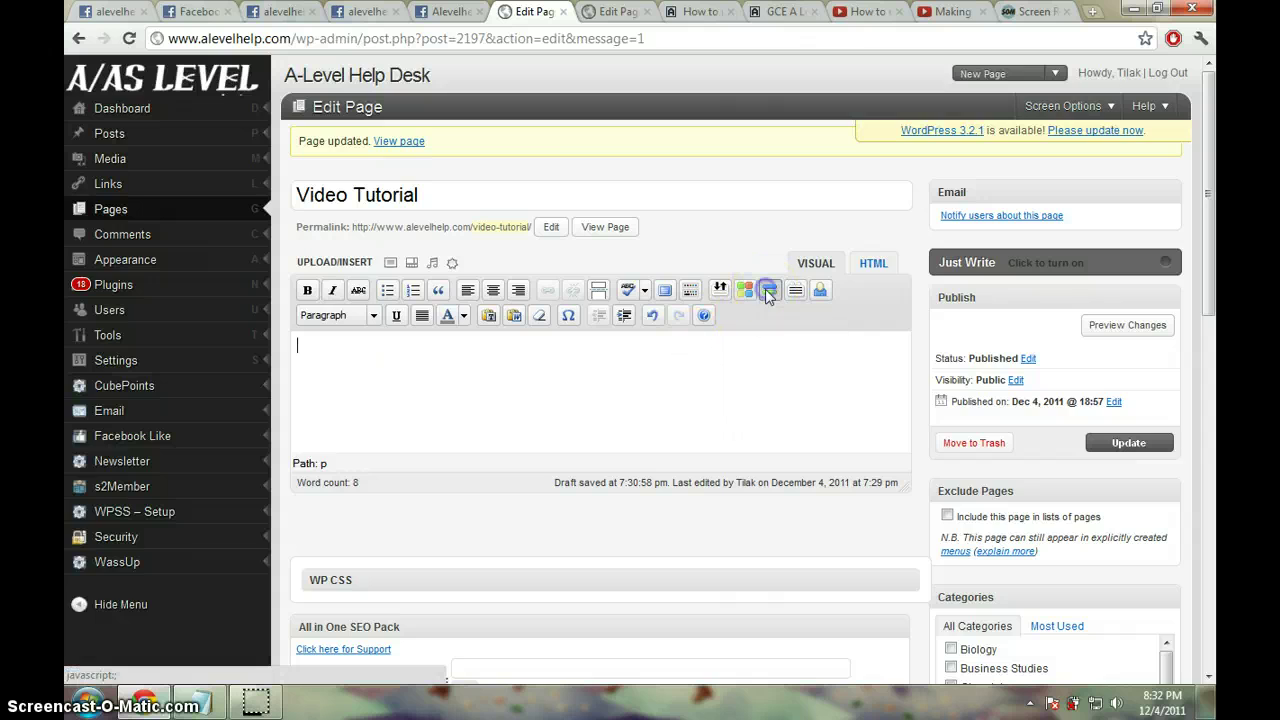
Step: Set the new button's link to the published video page's address
left_click(768, 290)
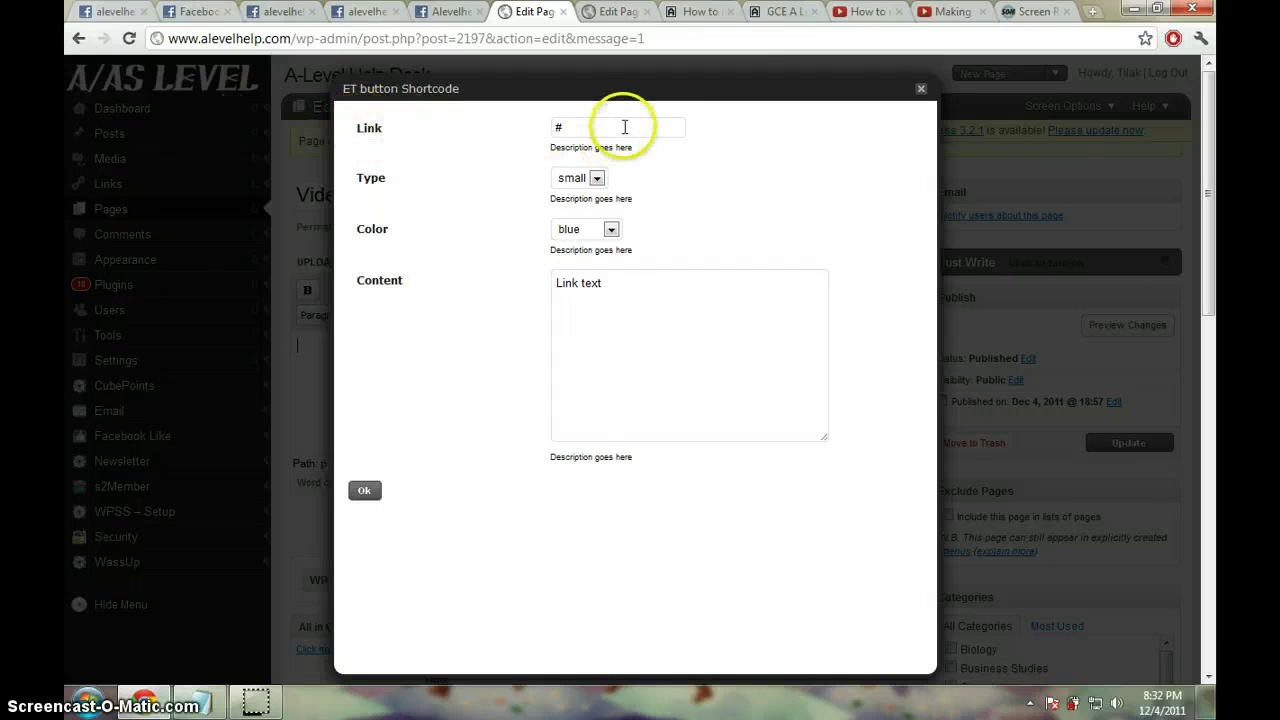
left_click(612, 11)
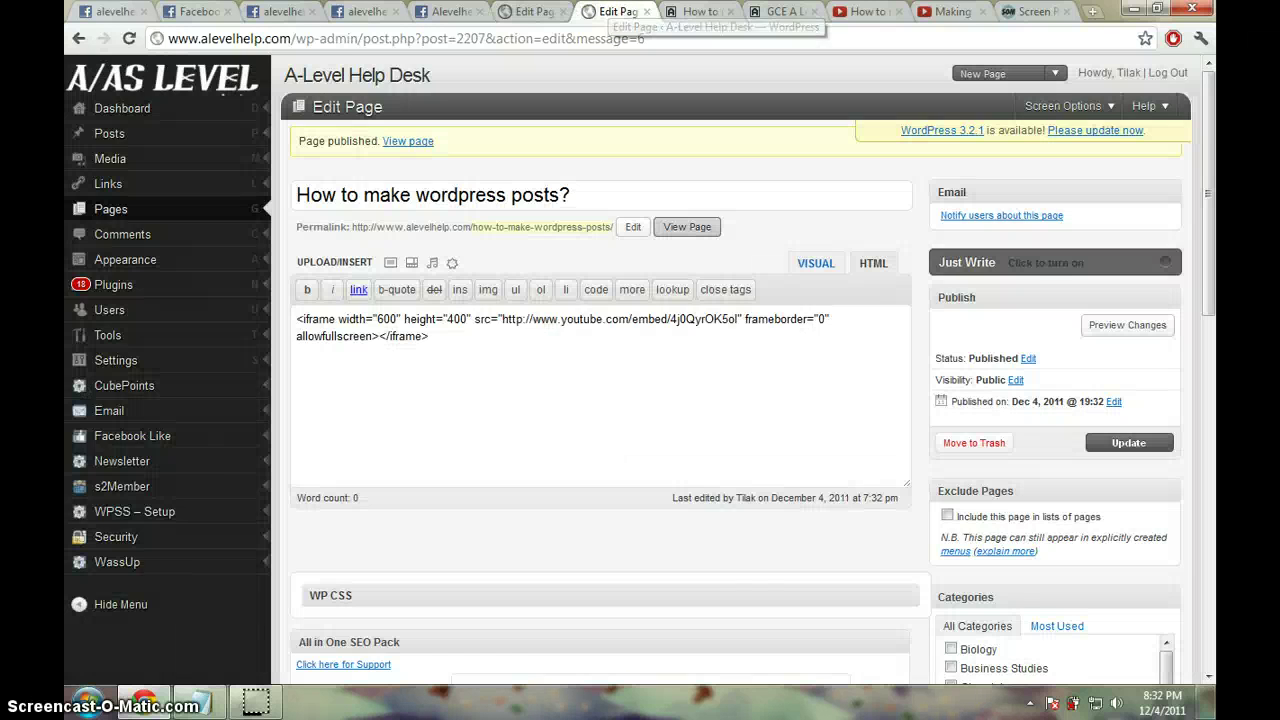
left_click(700, 11)
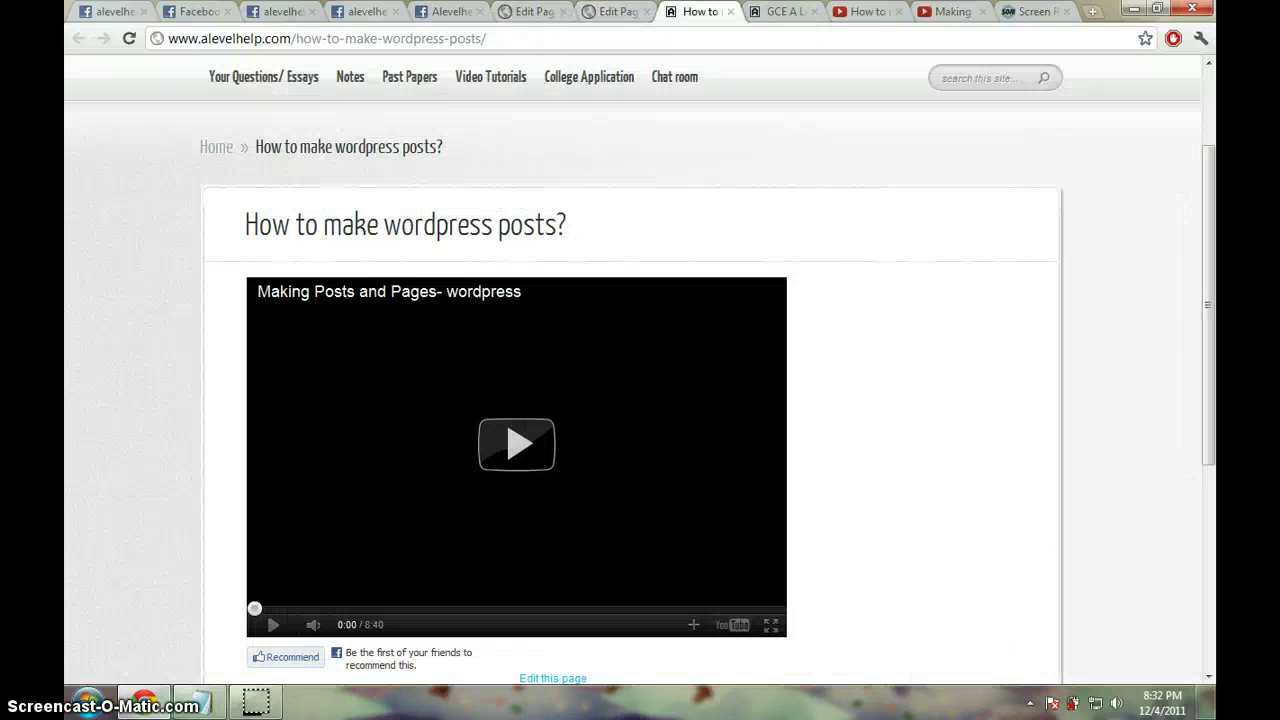
left_click(659, 40)
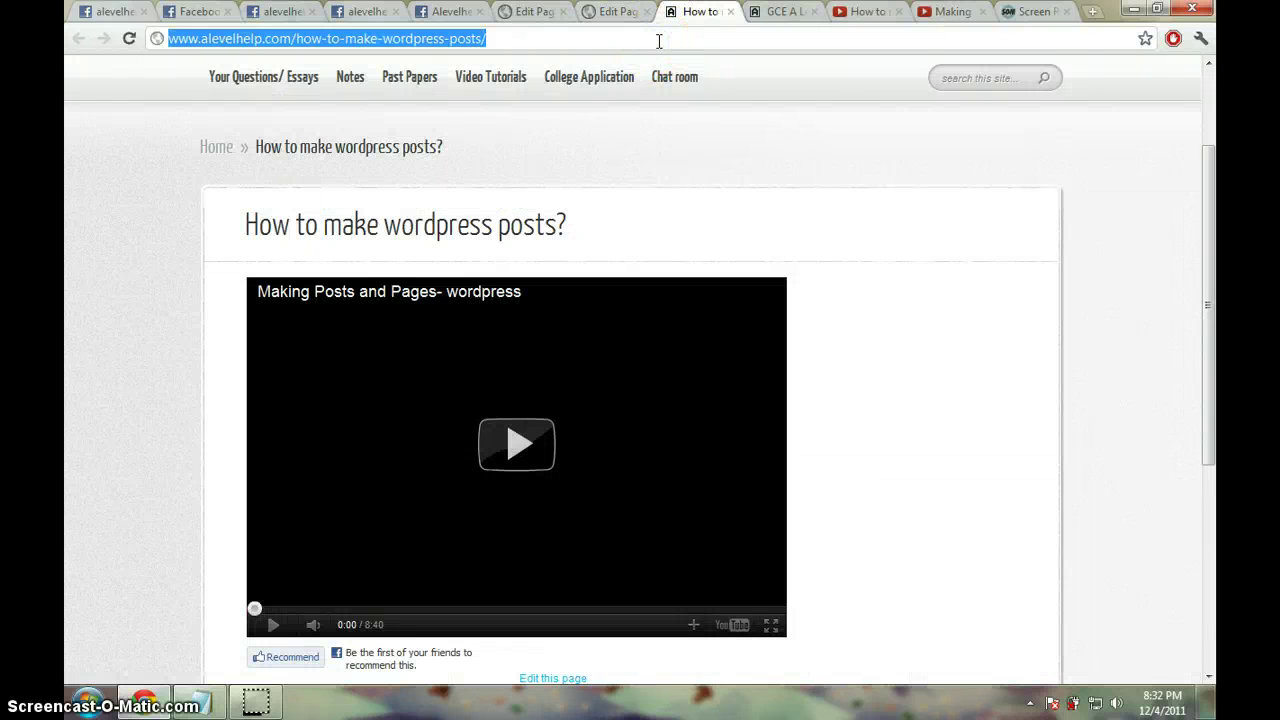
left_click(530, 11)
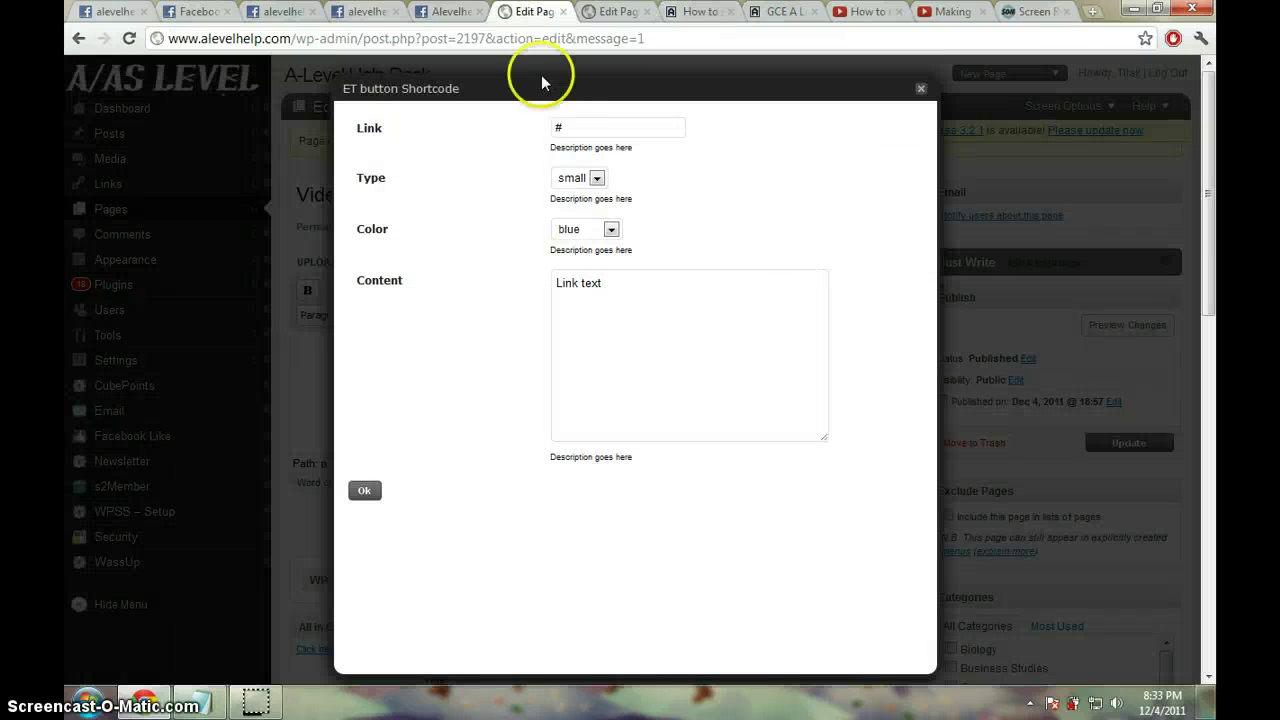
left_click(575, 126)
double_click(578, 127)
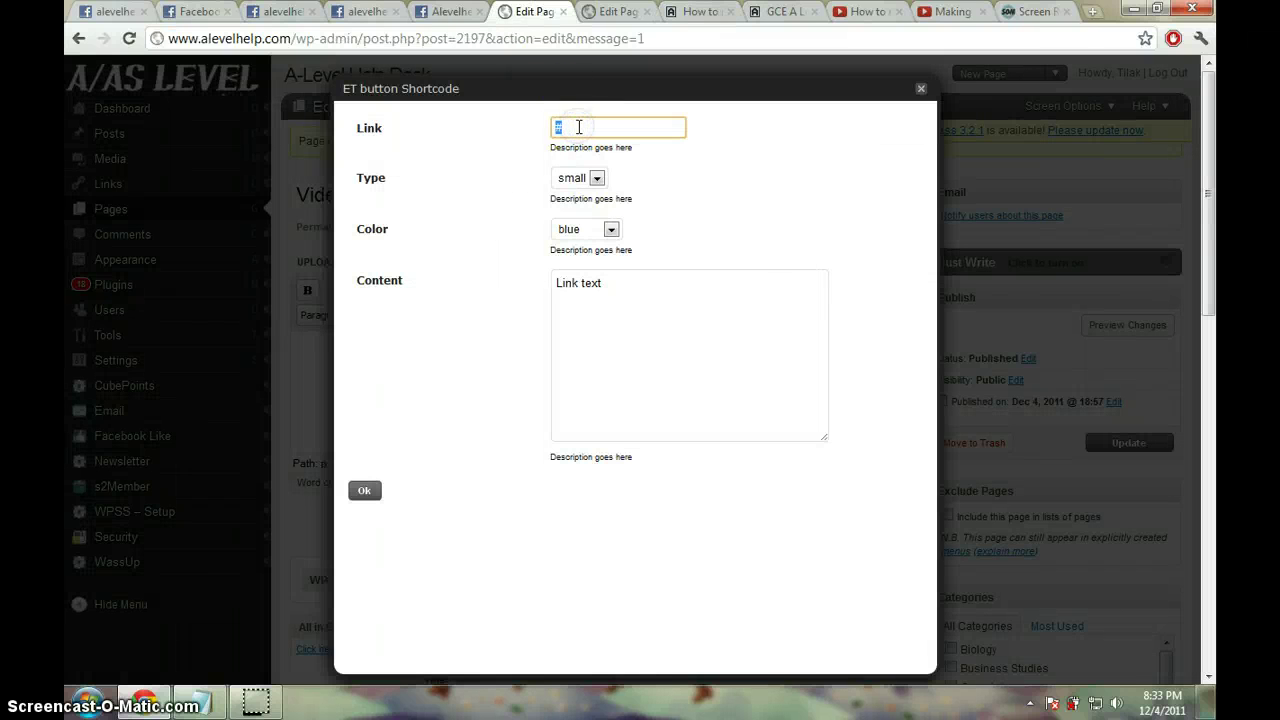
key("ctrl+v")
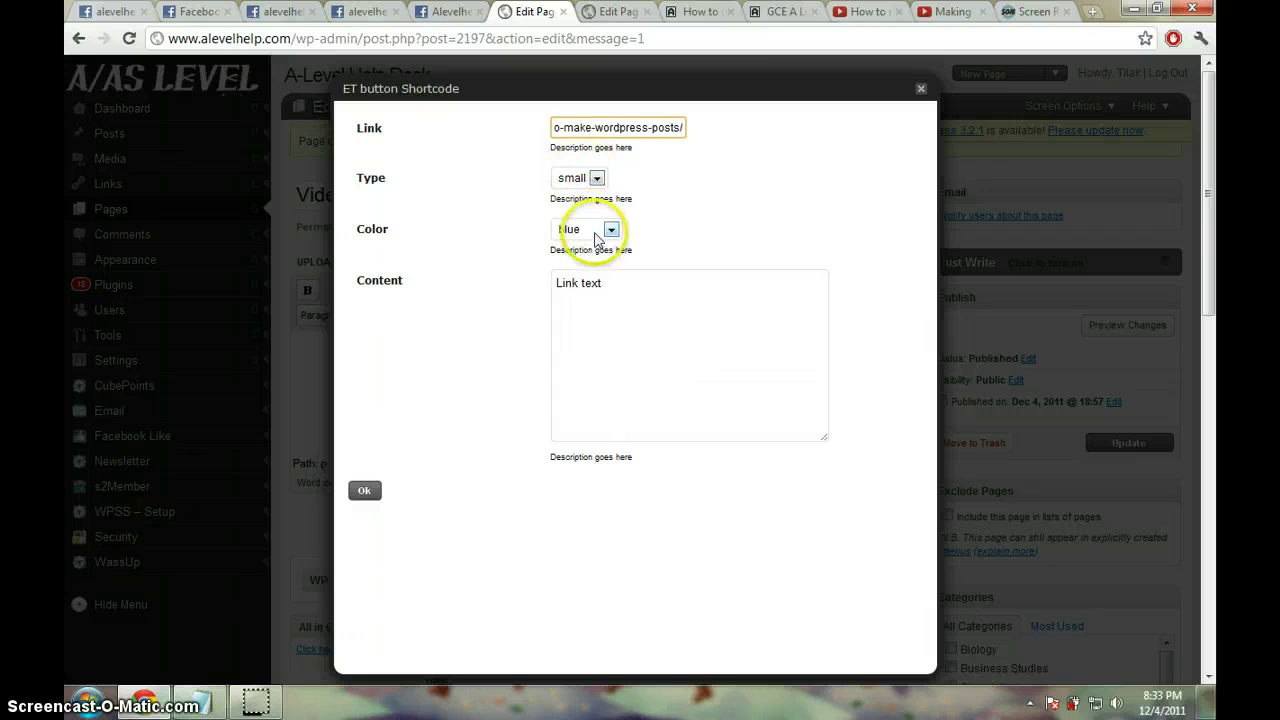
Step: Label the button 'How to make posts in wordpress?' and insert the shortcode
left_click(597, 285)
triple_click(597, 285)
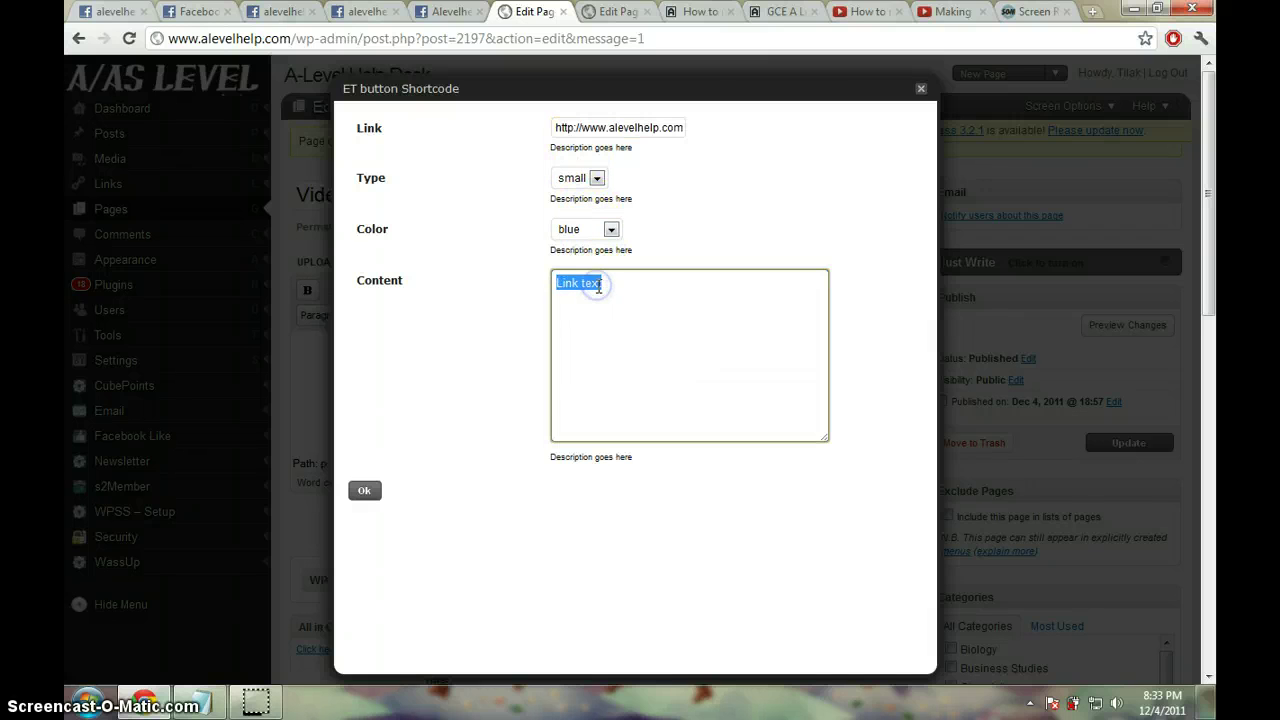
type("What is")
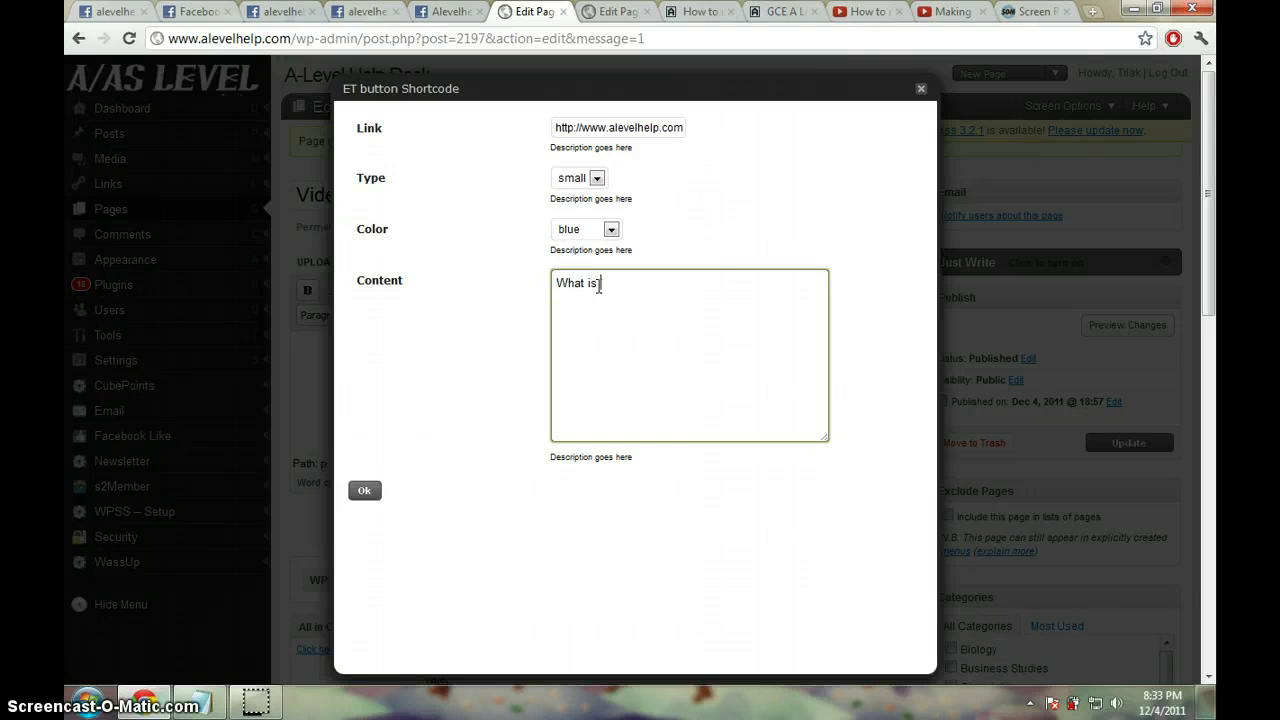
key("BackSpace")
key("BackSpace")
type("to mak")
type("e posts in word")
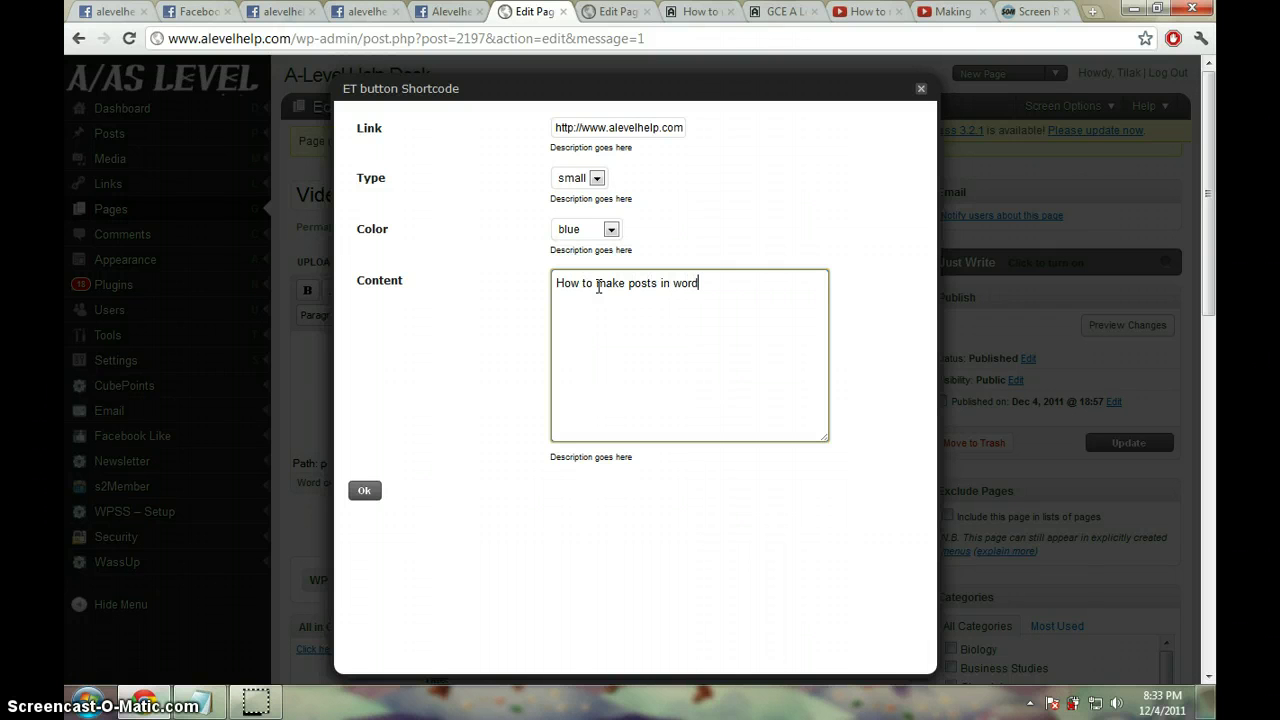
type("press?")
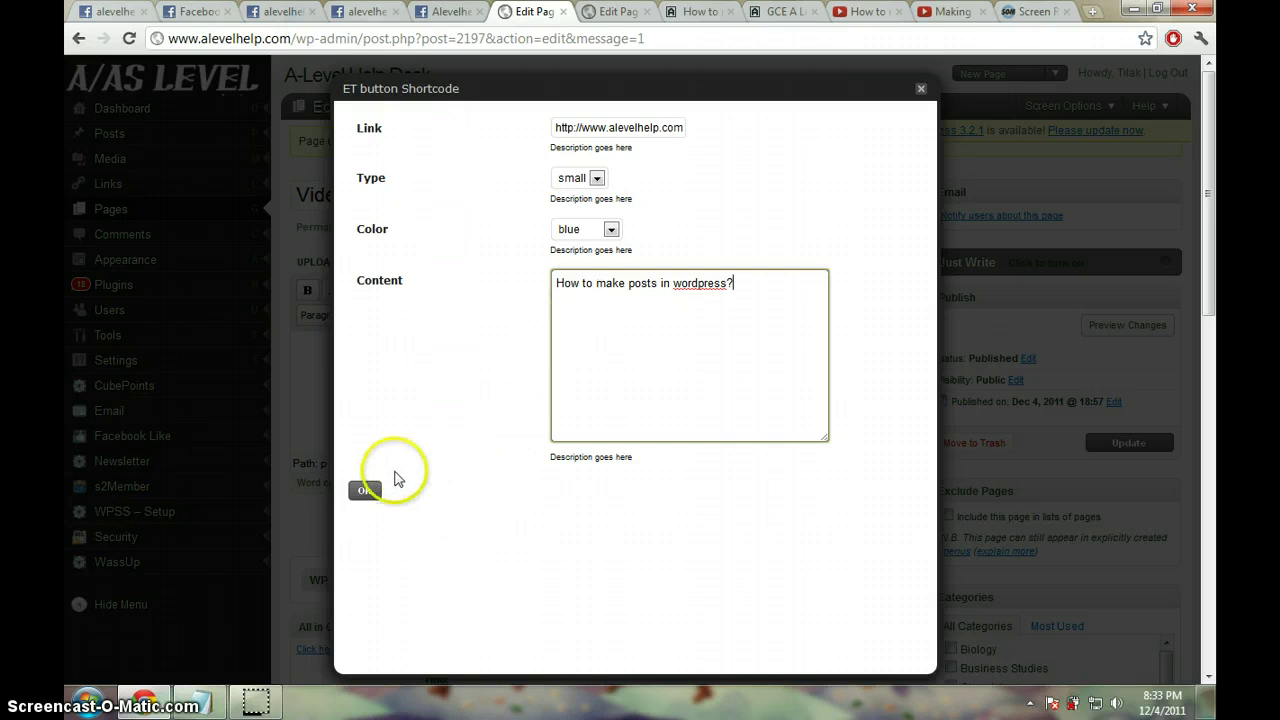
left_click(368, 490)
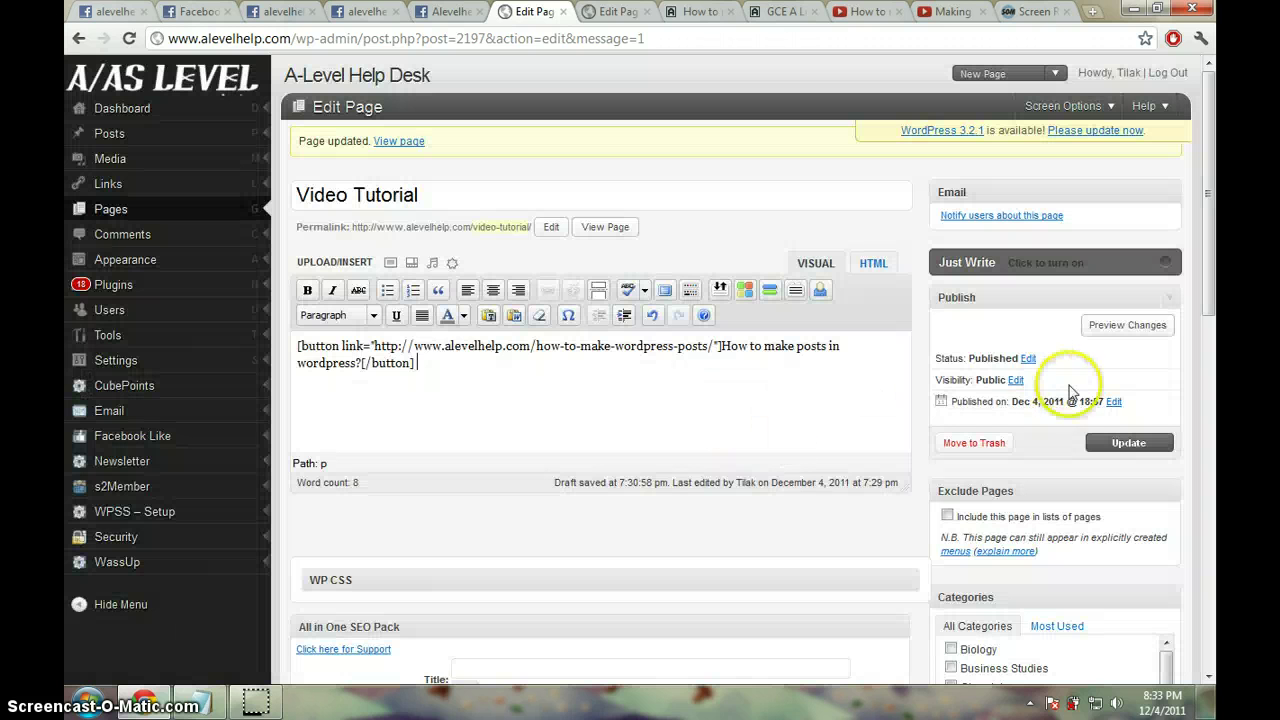
Step: Save the Video Tutorial page and follow its blue button to the video page
left_click(1117, 450)
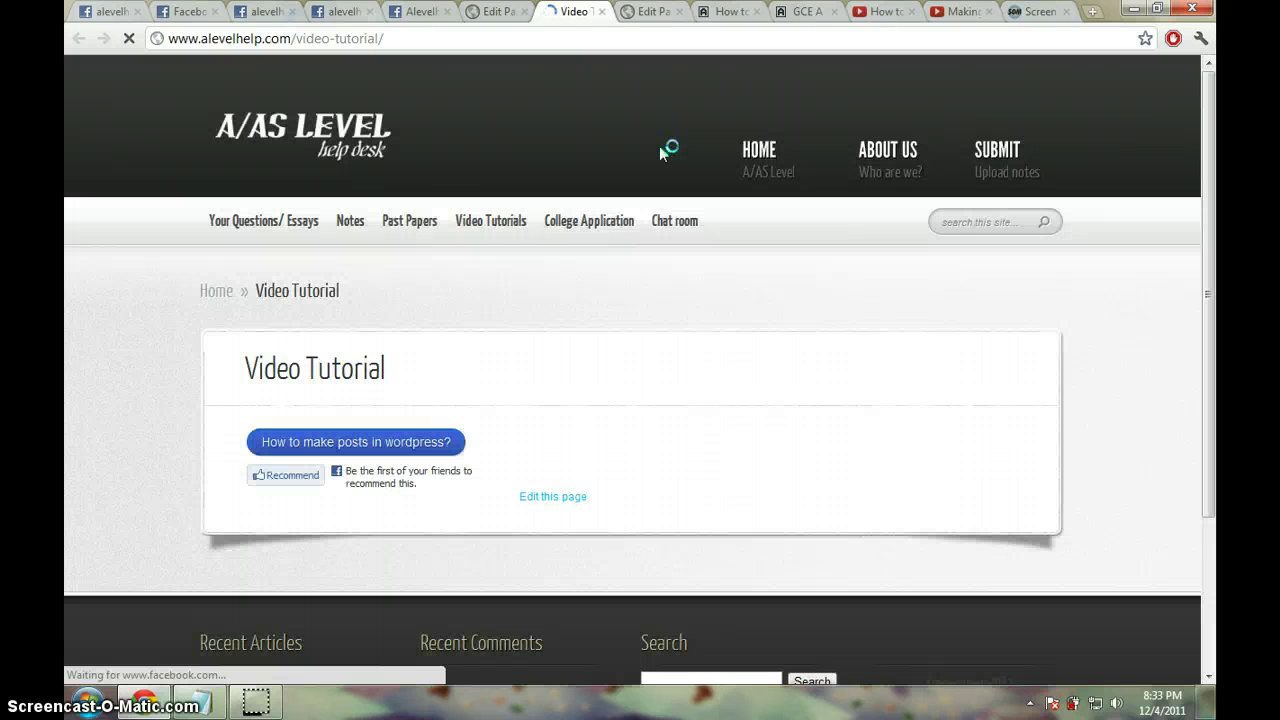
scroll(651, 366, "down", 1)
scroll(652, 370, "down", 2)
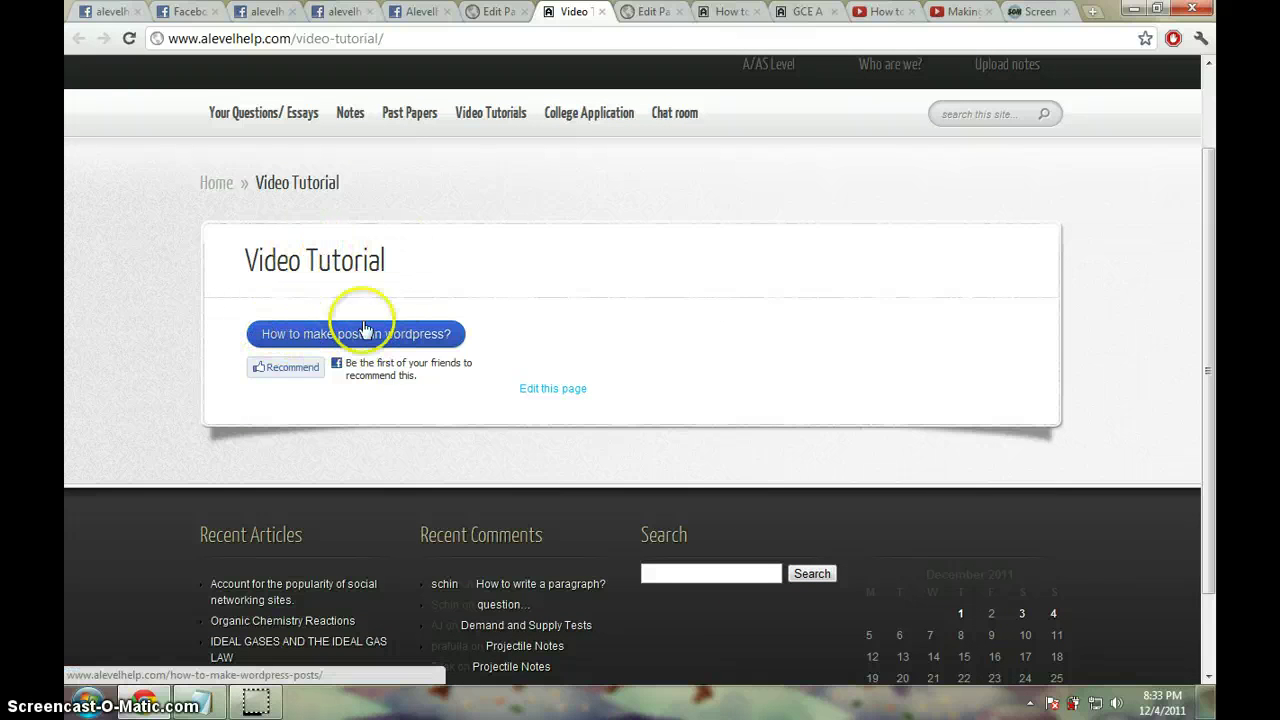
left_click(434, 344)
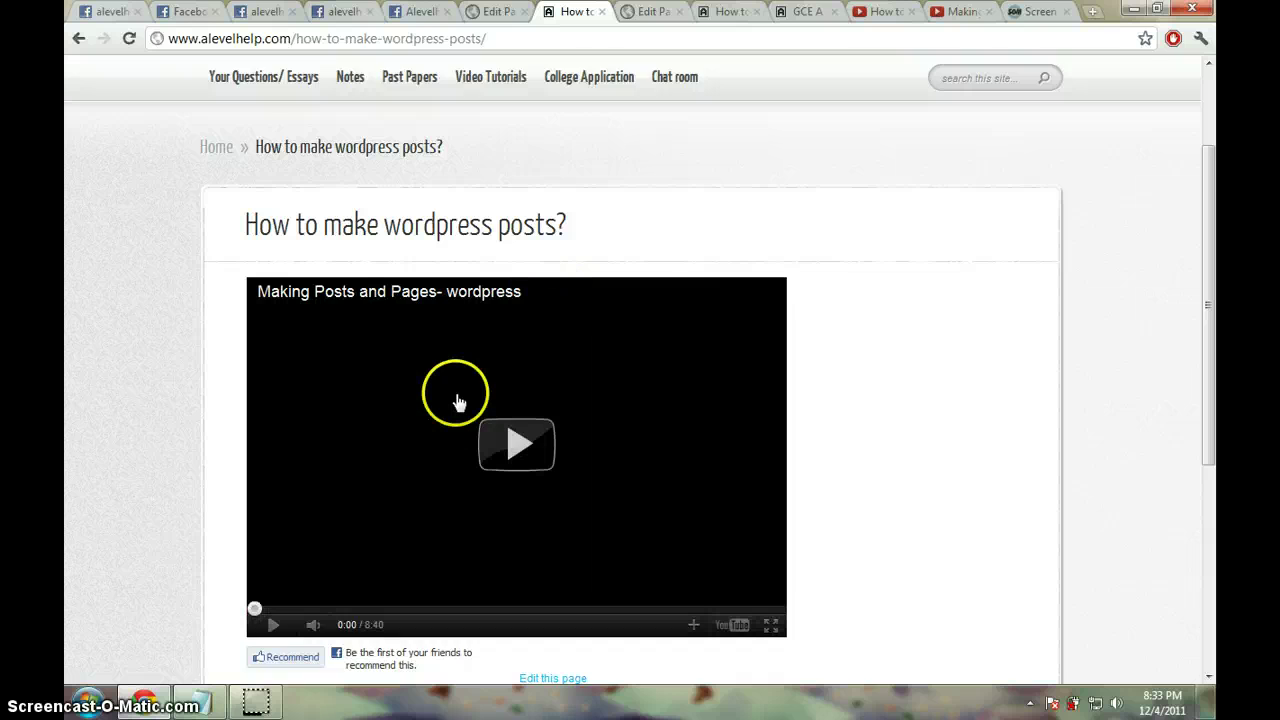
scroll(457, 392, "down", 1)
Step: Play the embedded tutorial video, then pause it at 0:02
left_click(510, 371)
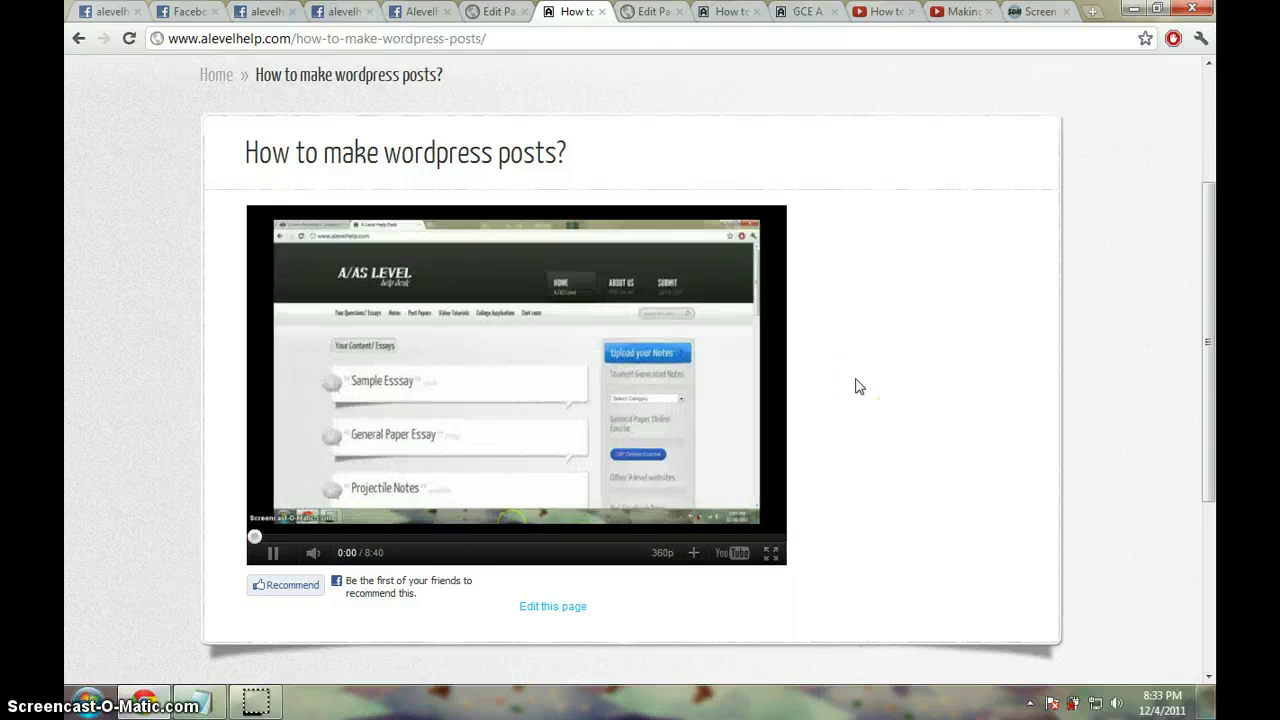
left_click(275, 555)
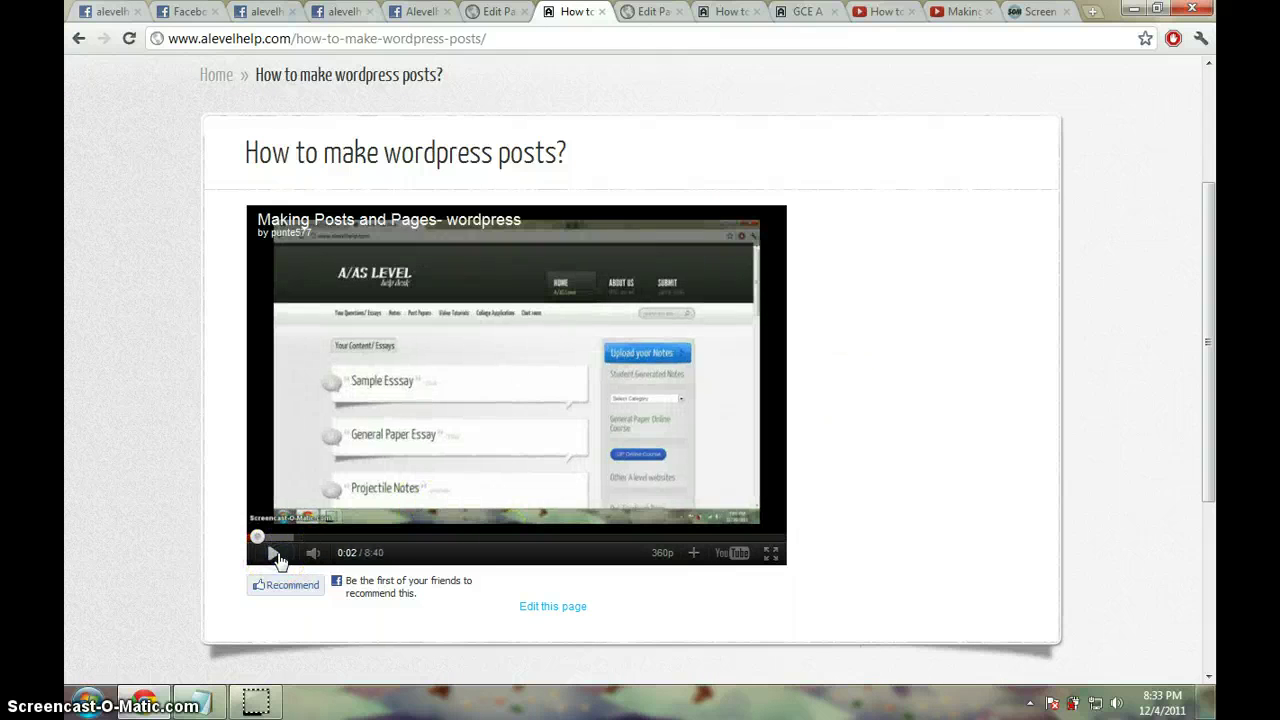